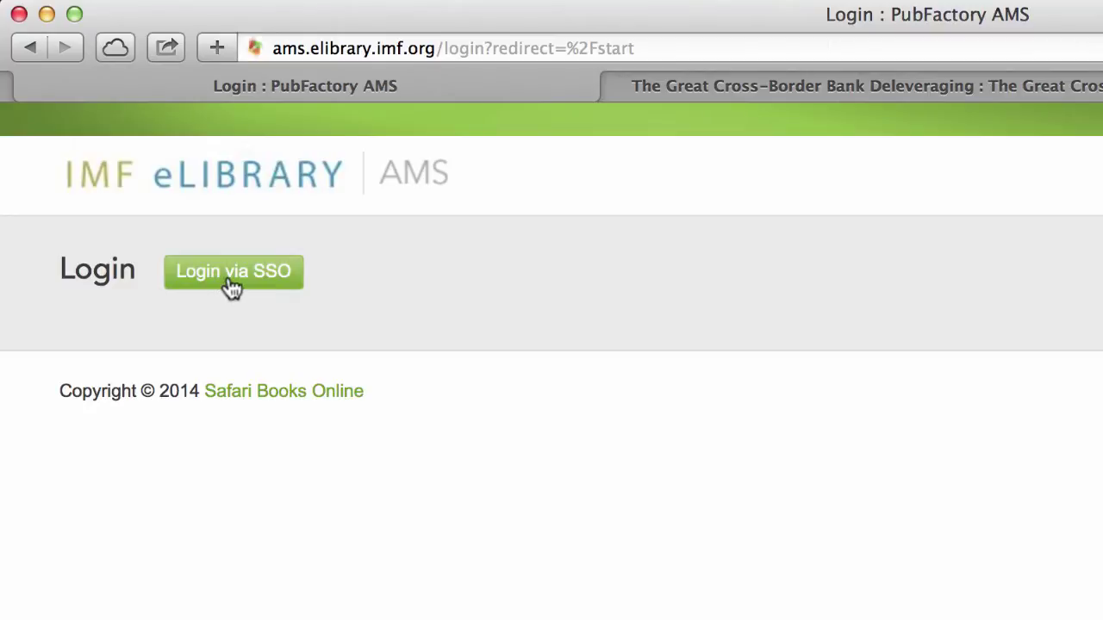
Step: Log in via SSO using the account's e-mail address and password
left_click(231, 288)
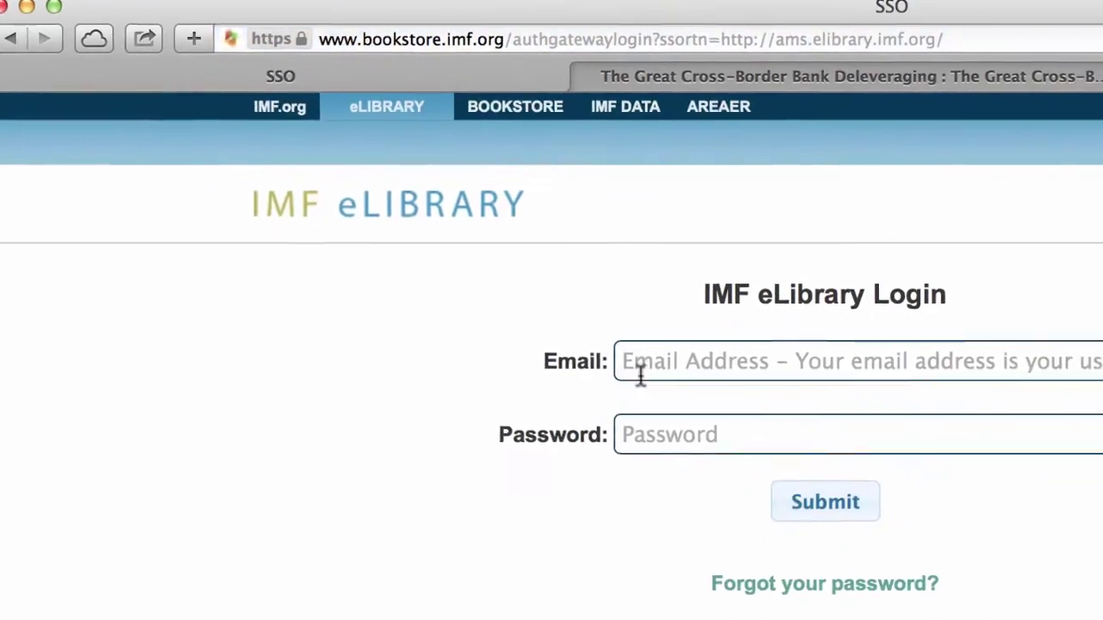
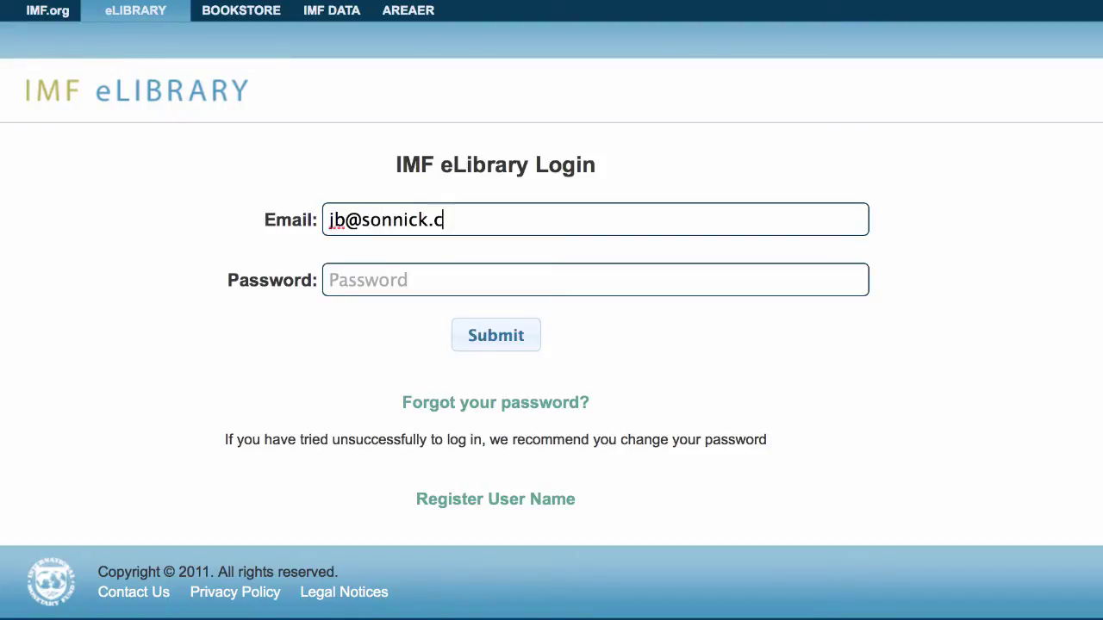
left_click(382, 284)
type("•")
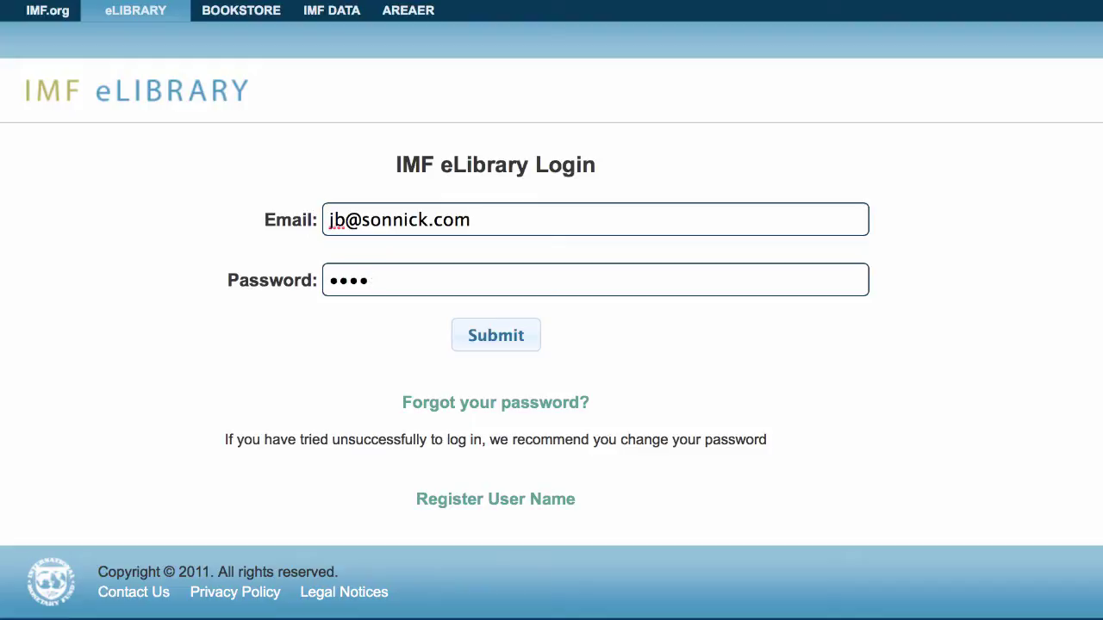
type("••••")
left_click(495, 338)
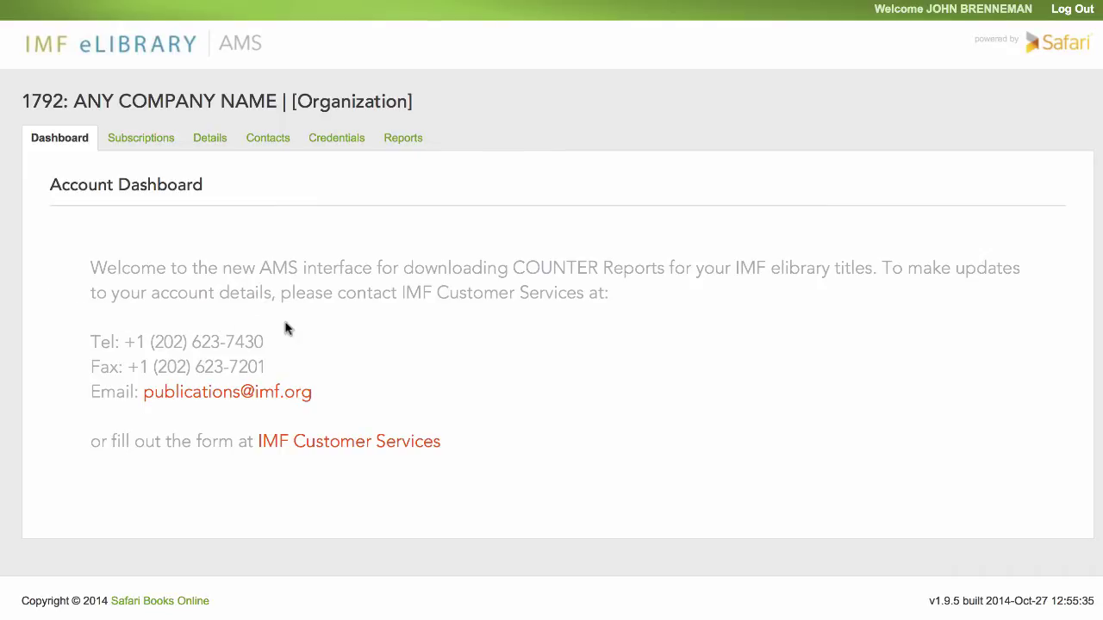
Step: Highlight the dashboard's customer-service phone and fax numbers, then open the Subscriptions list
left_click_drag(267, 345, 256, 344)
left_click_drag(269, 369, 84, 372)
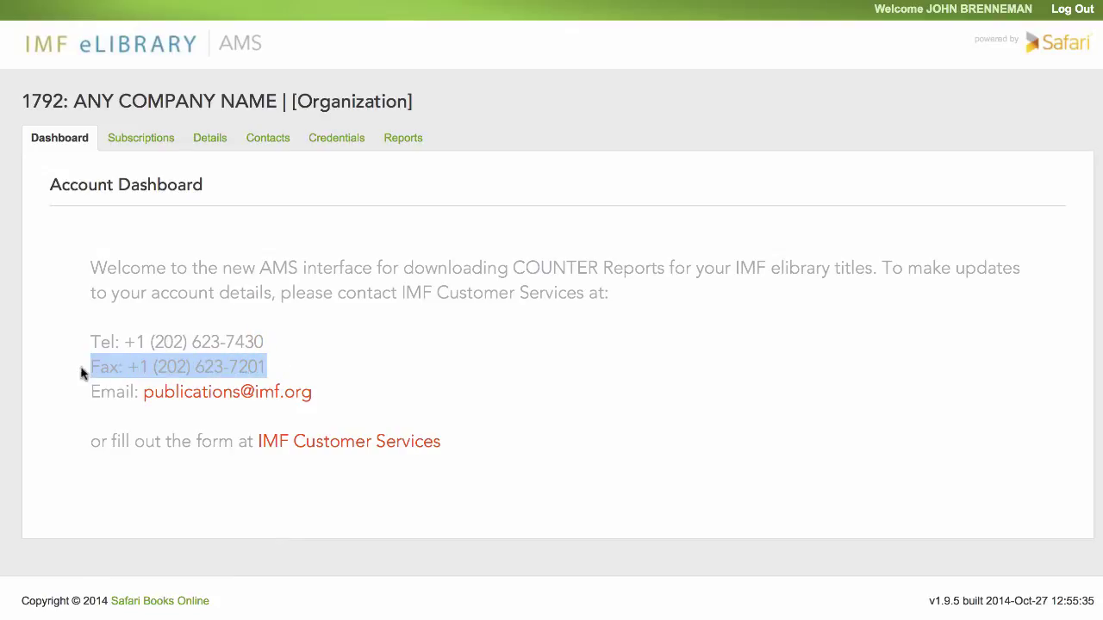
left_click(174, 414)
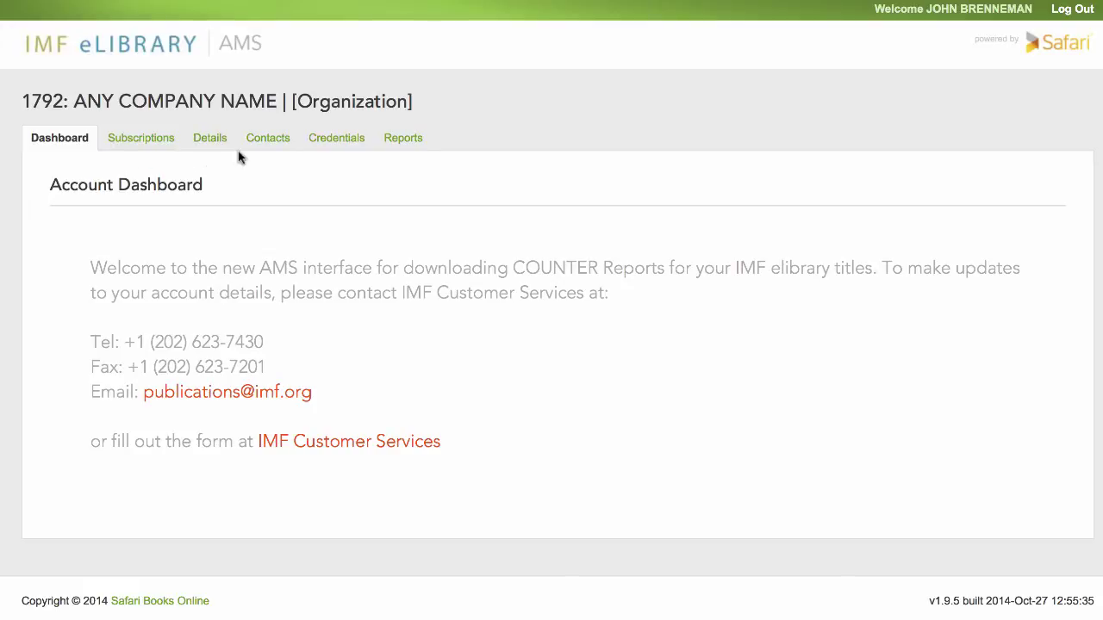
left_click(144, 142)
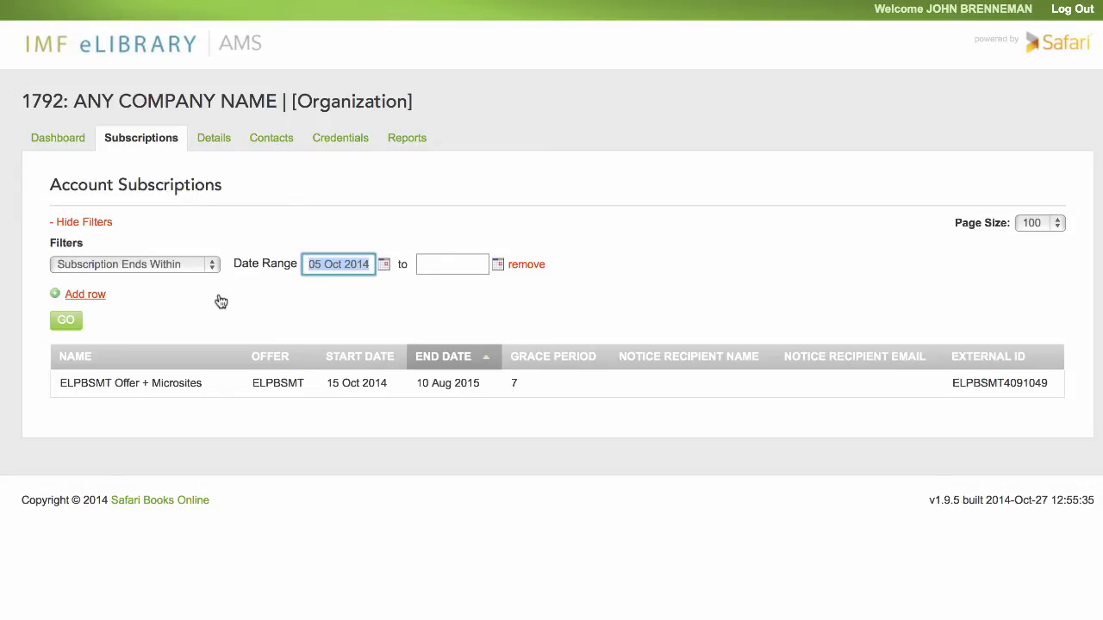
Step: Set the filter to Subscription Starts Within, from 3 November to 5 November 2014
left_click(209, 264)
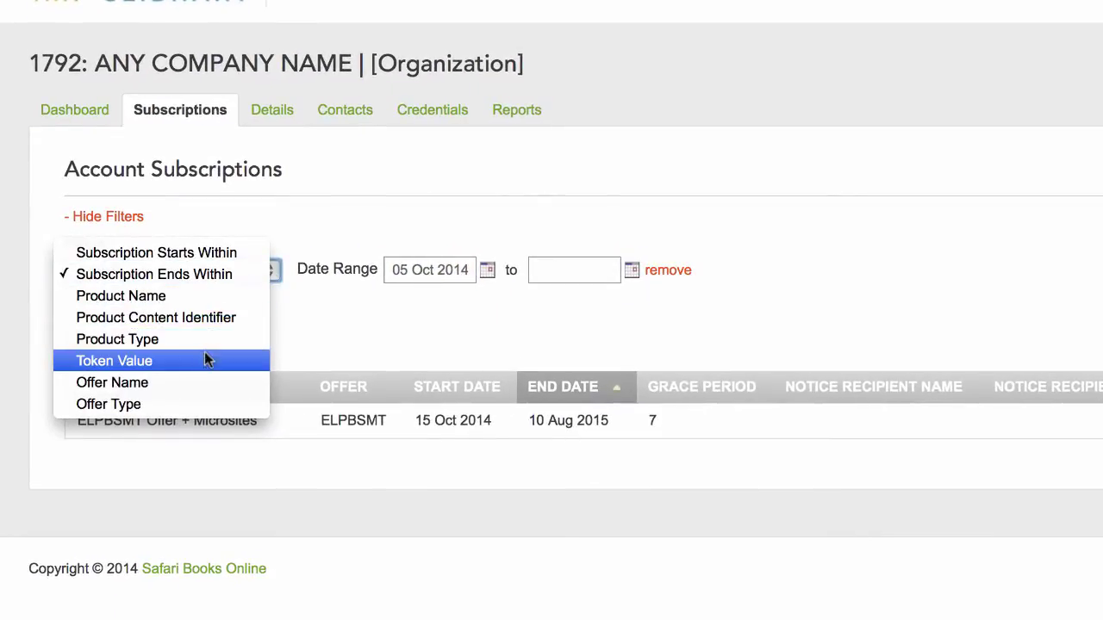
left_click(214, 268)
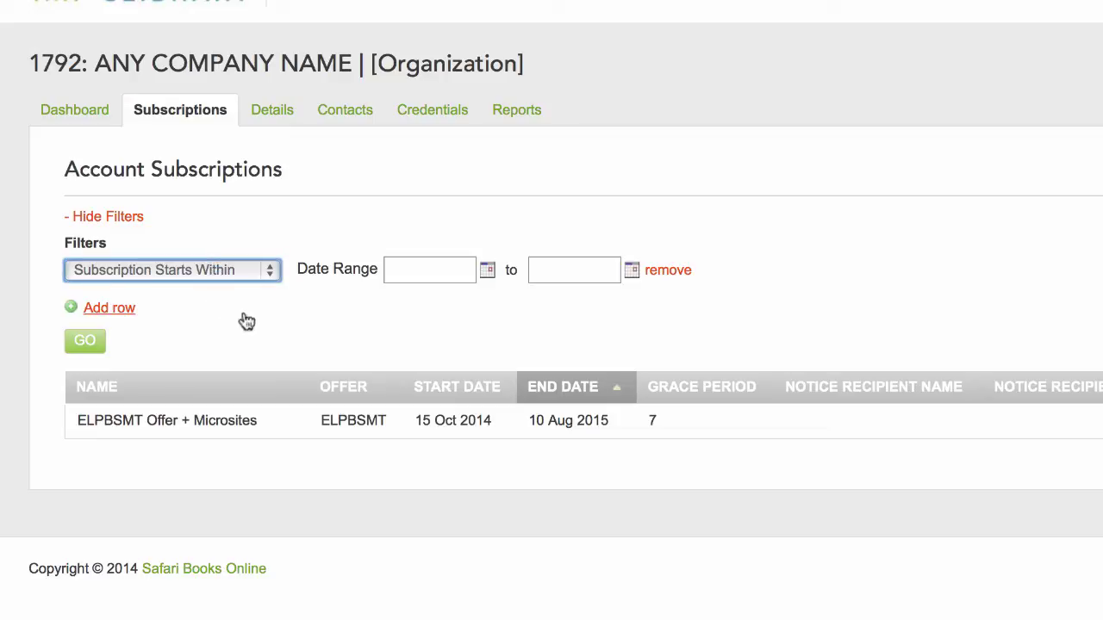
left_click(487, 272)
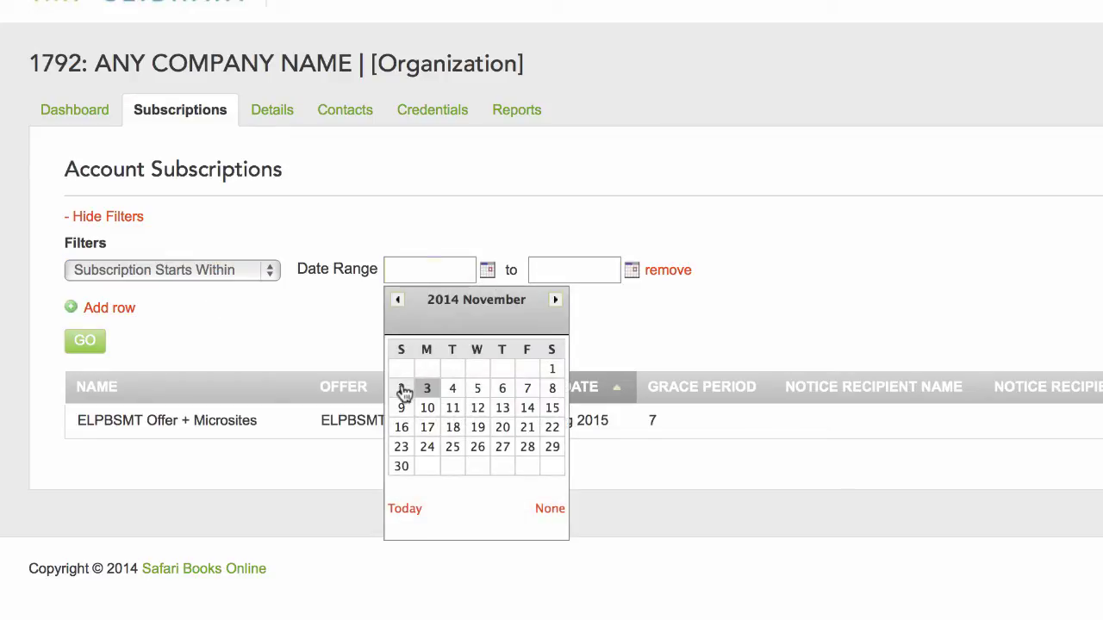
left_click(424, 389)
left_click(631, 271)
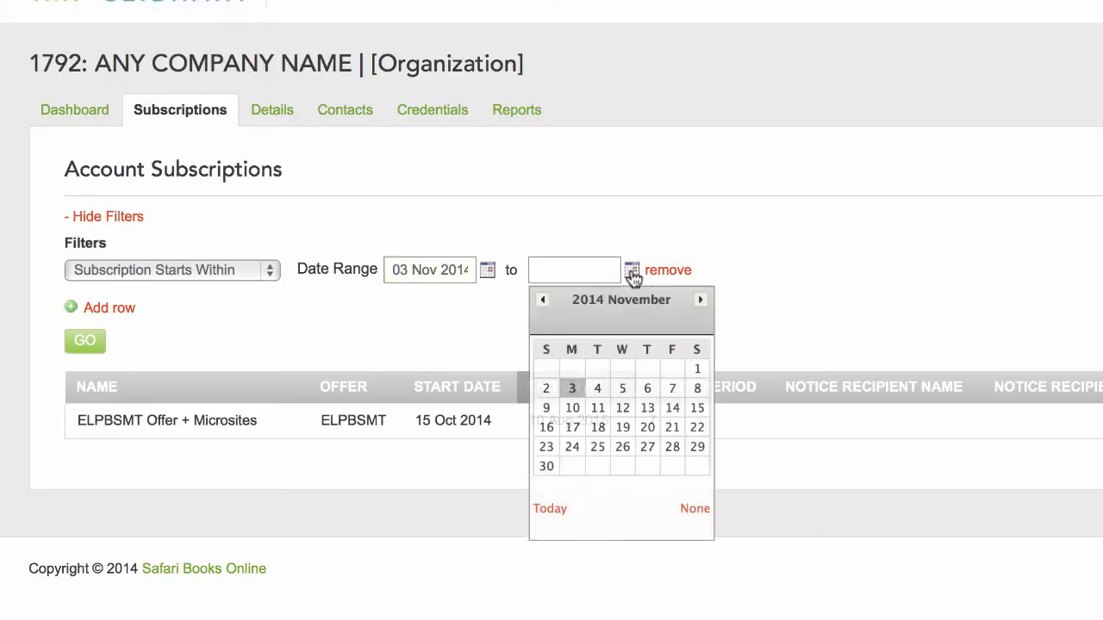
left_click(621, 388)
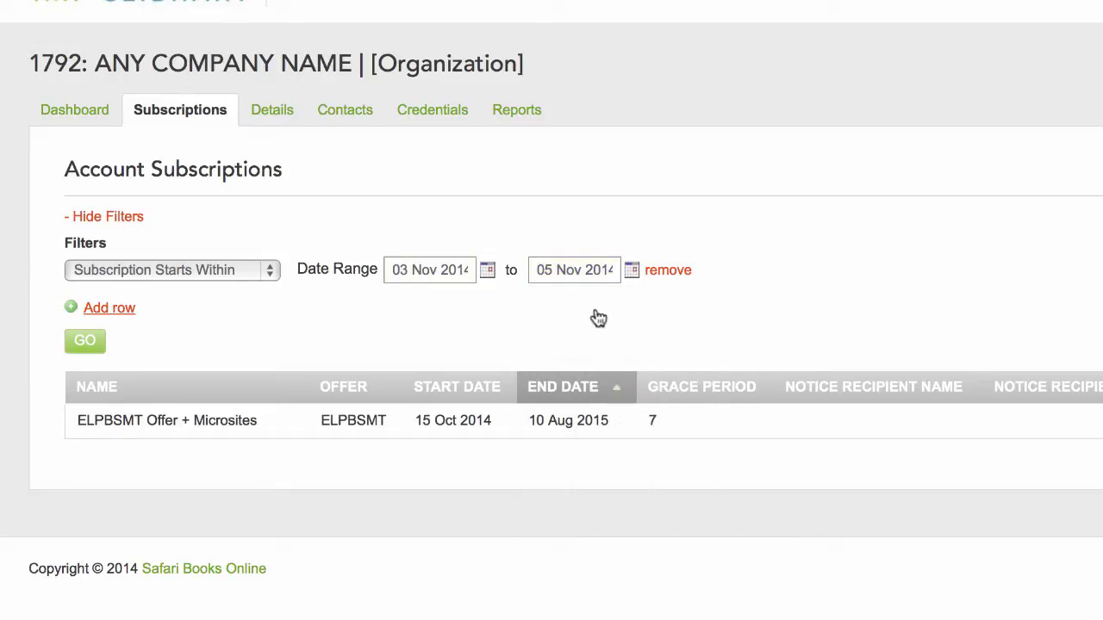
left_click(120, 313)
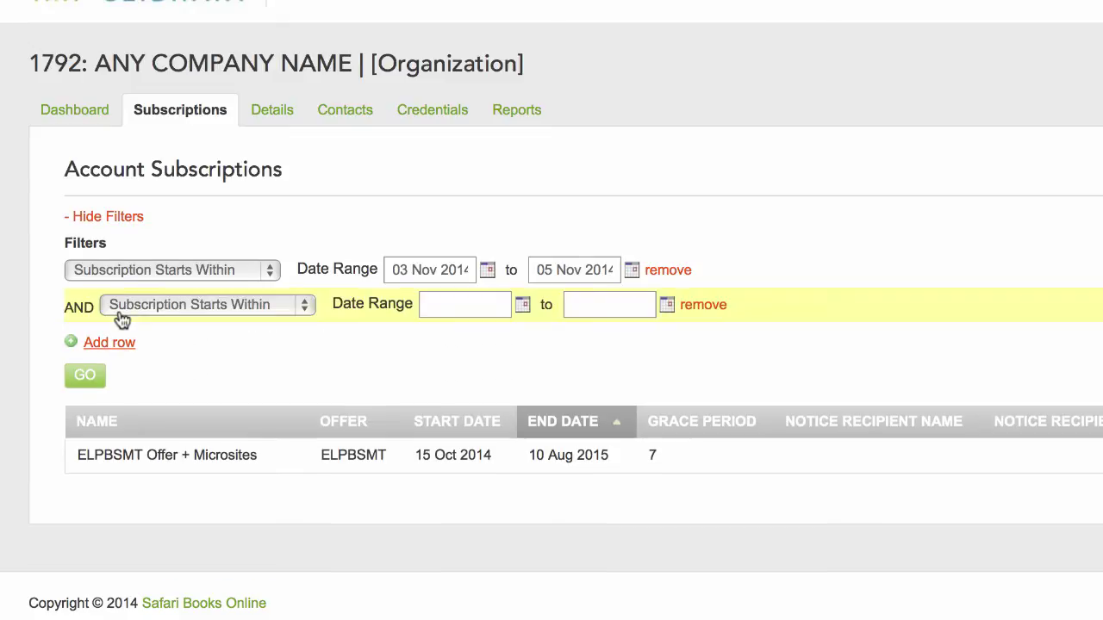
left_click(291, 309)
left_click(254, 356)
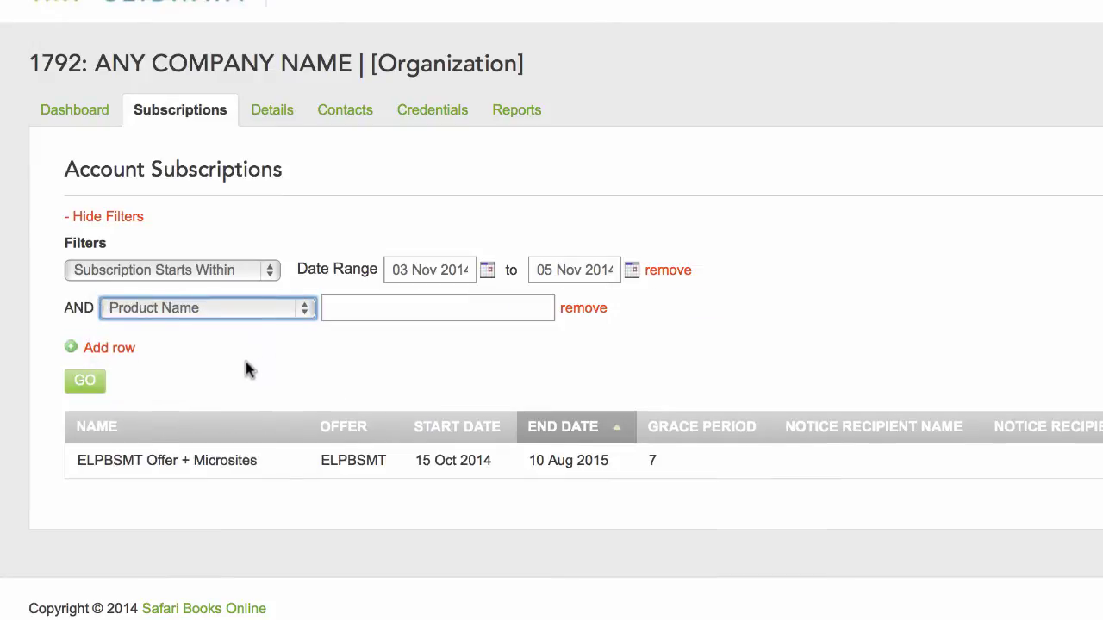
left_click(119, 349)
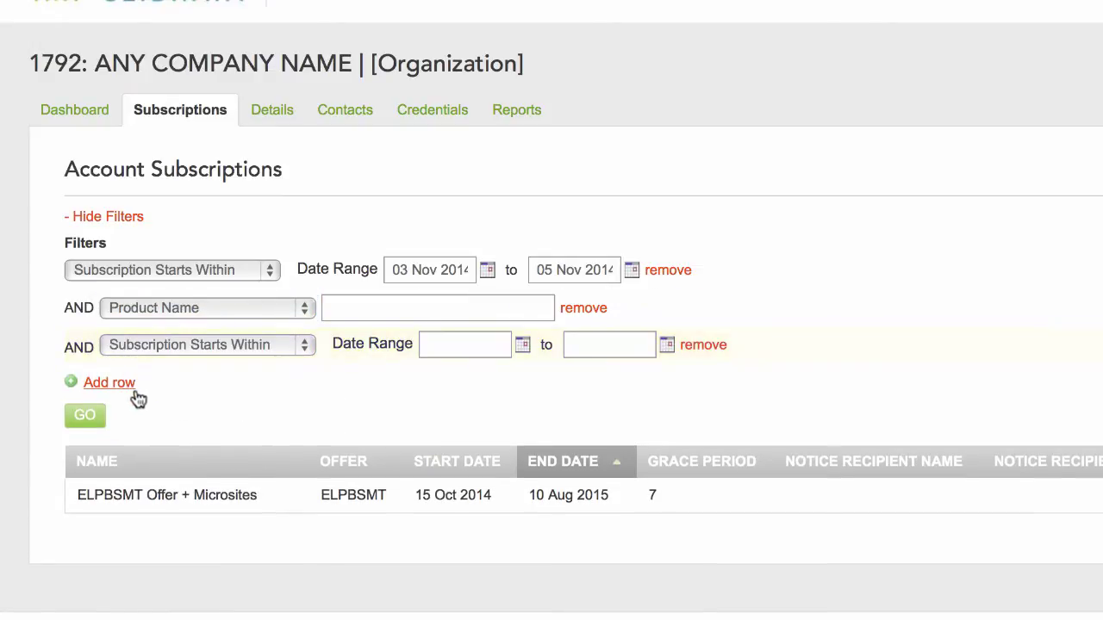
left_click(305, 347)
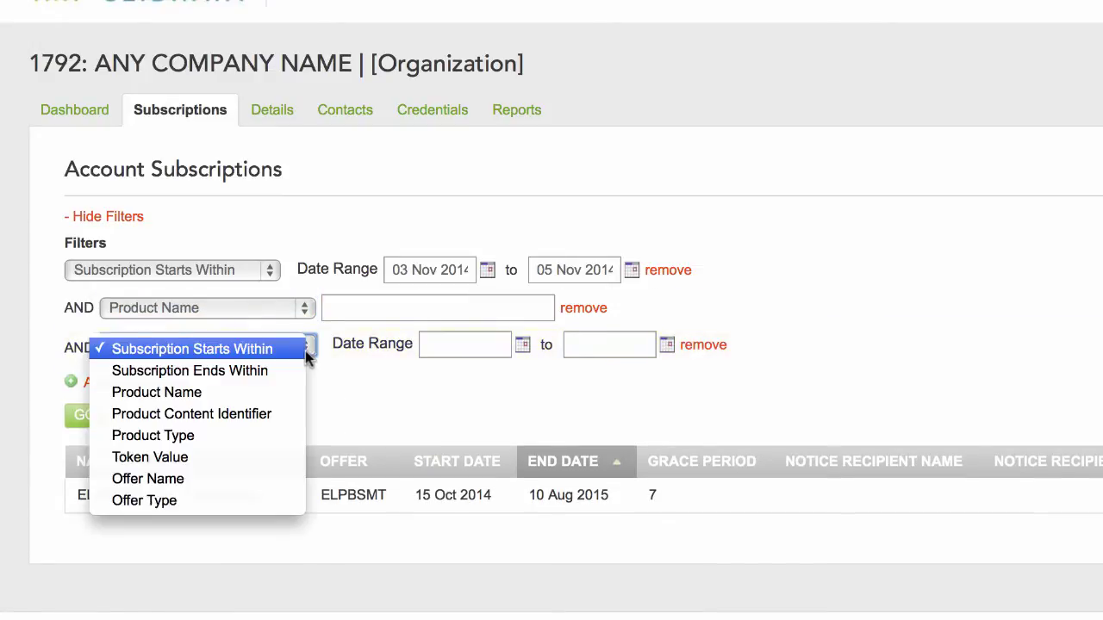
left_click(263, 457)
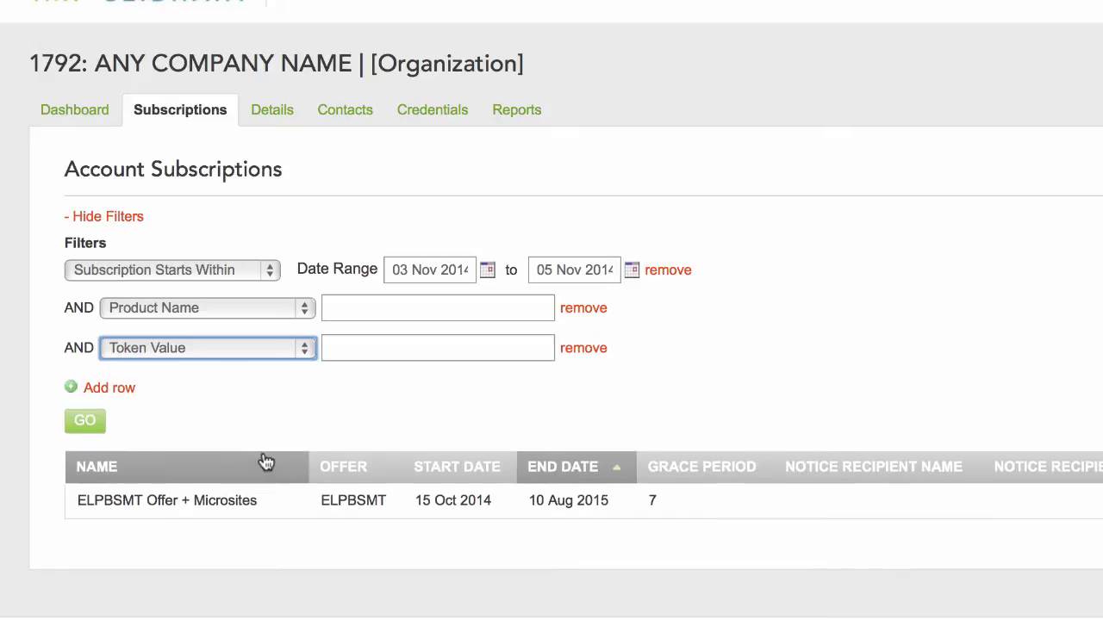
left_click(583, 352)
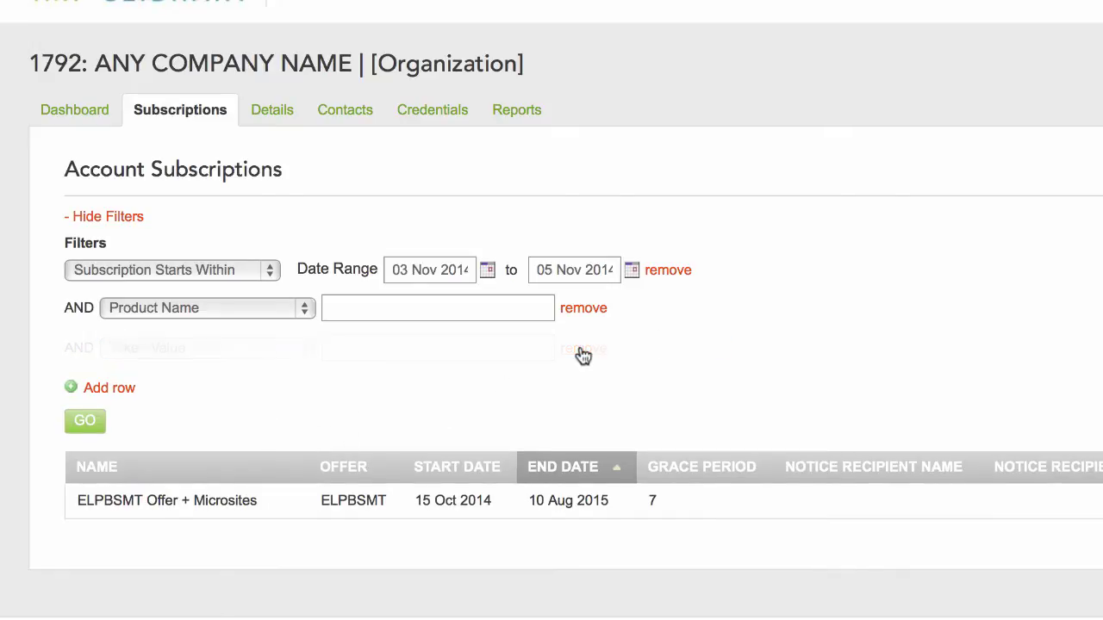
left_click(582, 310)
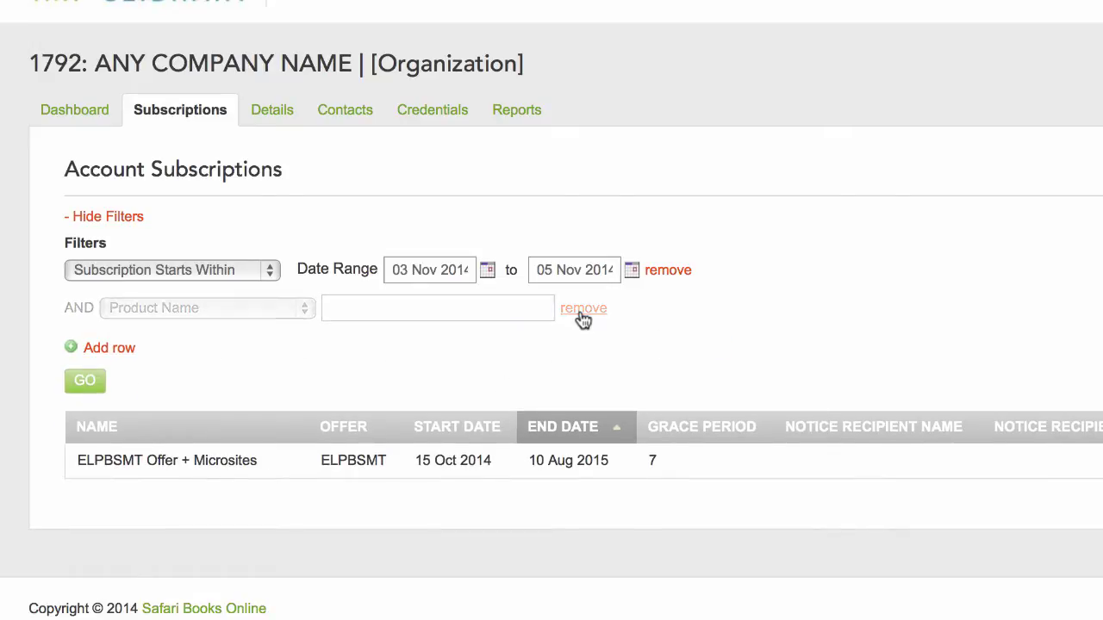
left_click(121, 224)
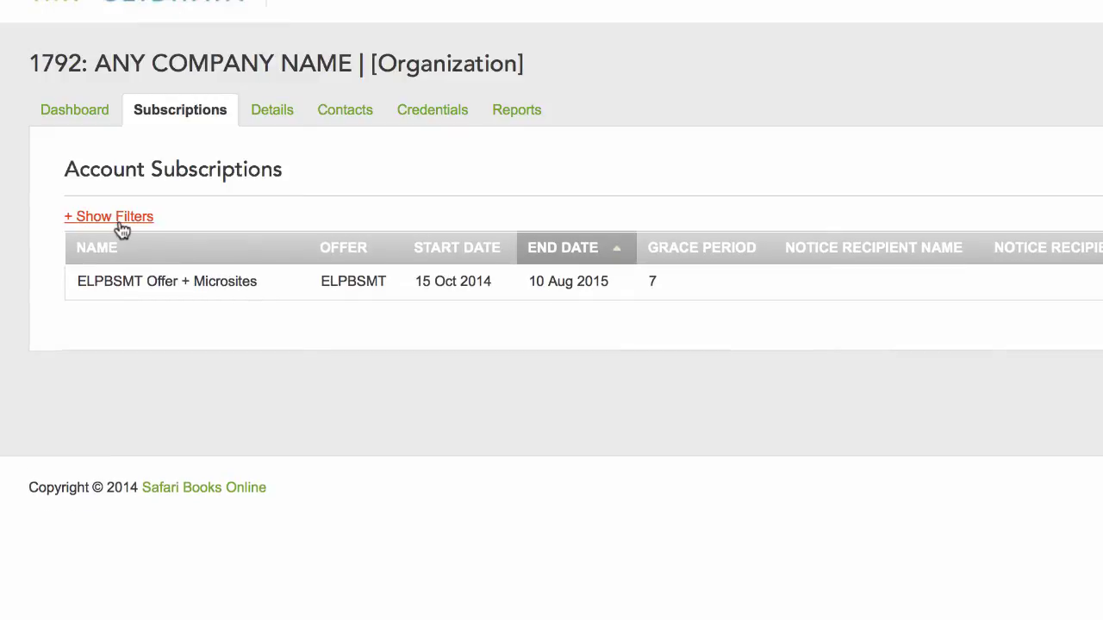
left_click(123, 226)
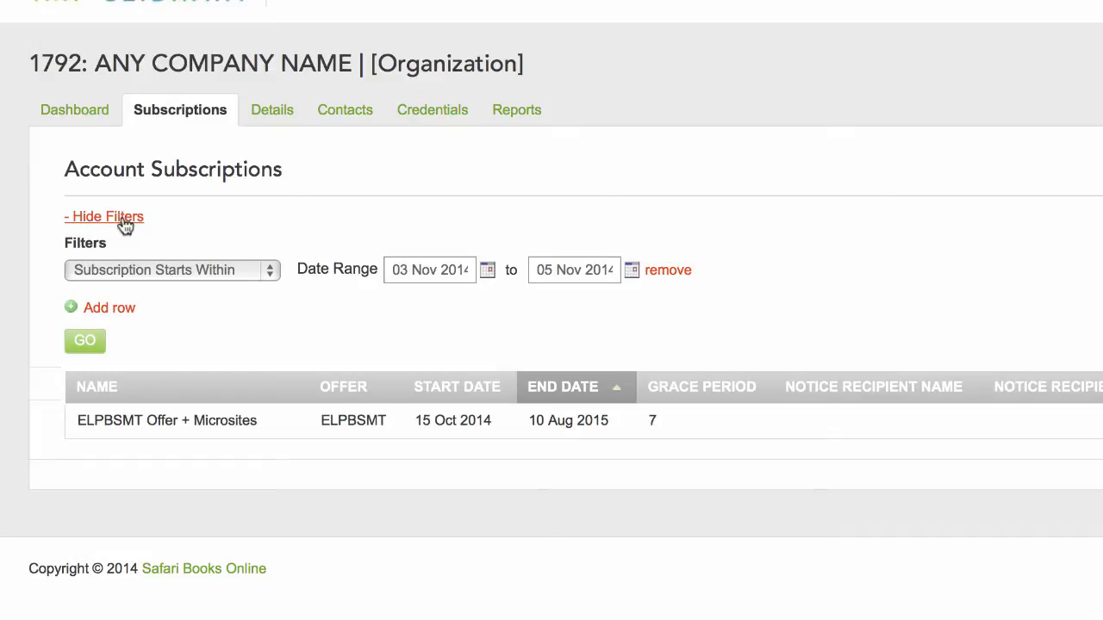
Step: Run the subscription search with page size 100, then return to the Dashboard
left_click(90, 354)
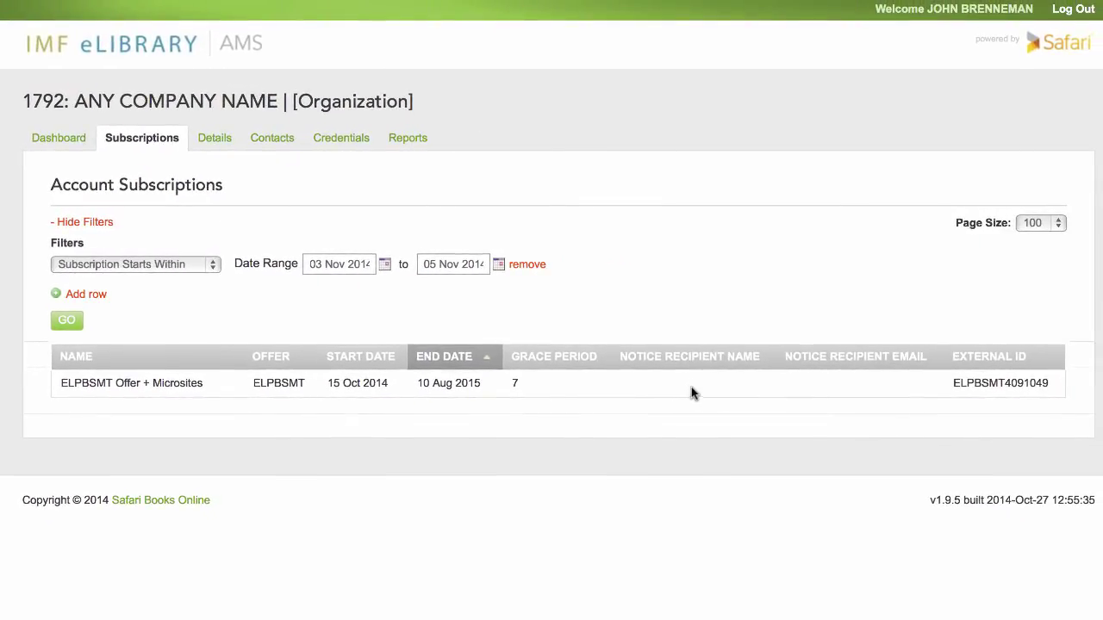
left_click(1058, 225)
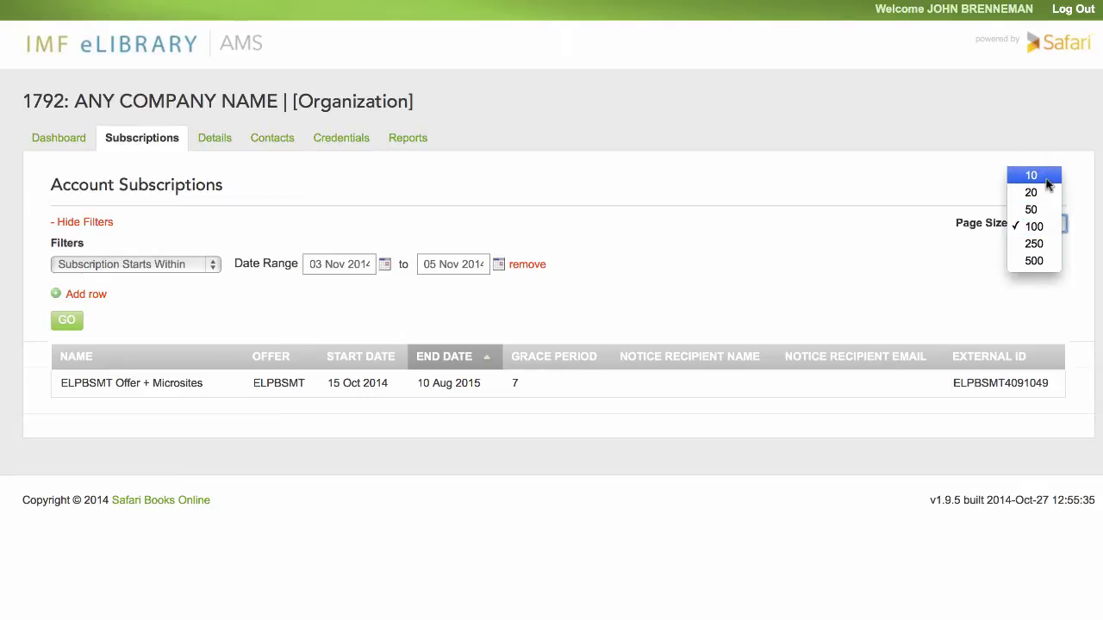
left_click(920, 246)
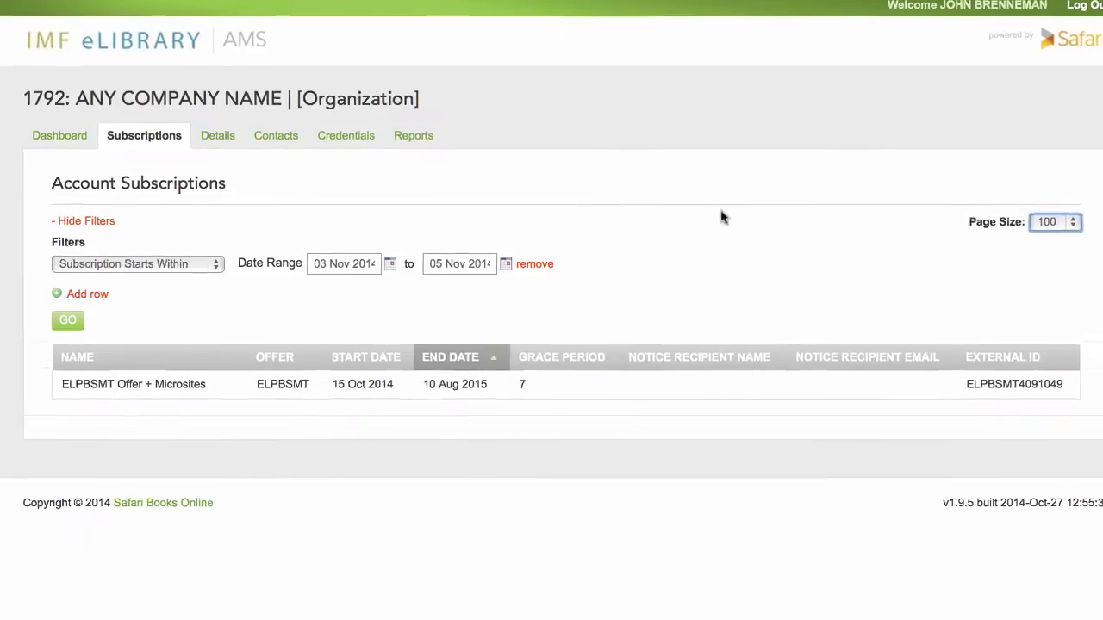
left_click(72, 132)
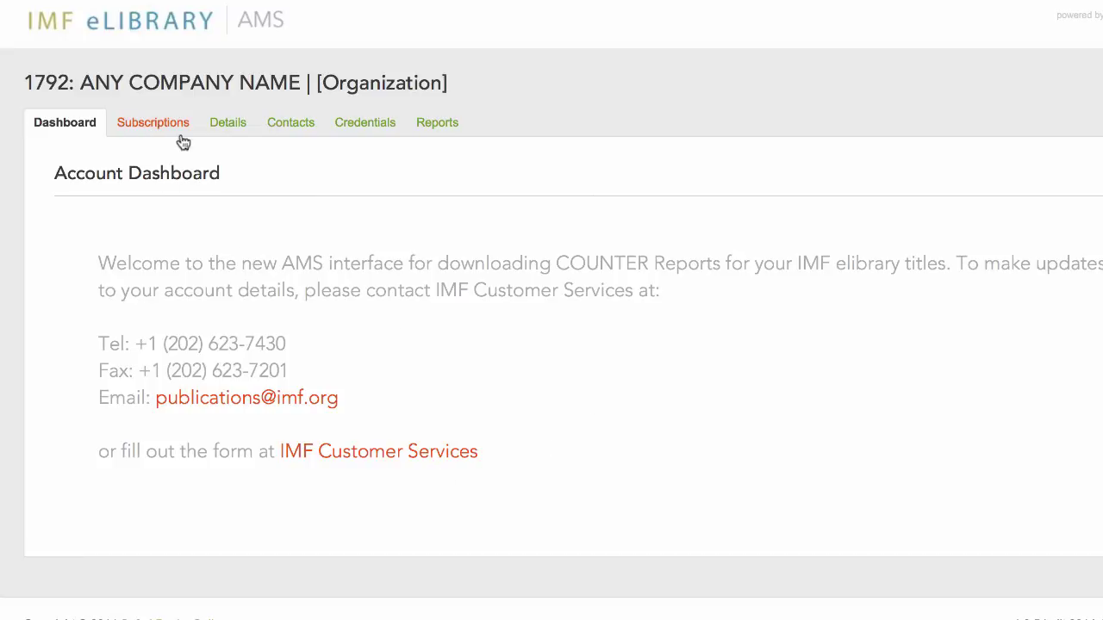
left_click(228, 123)
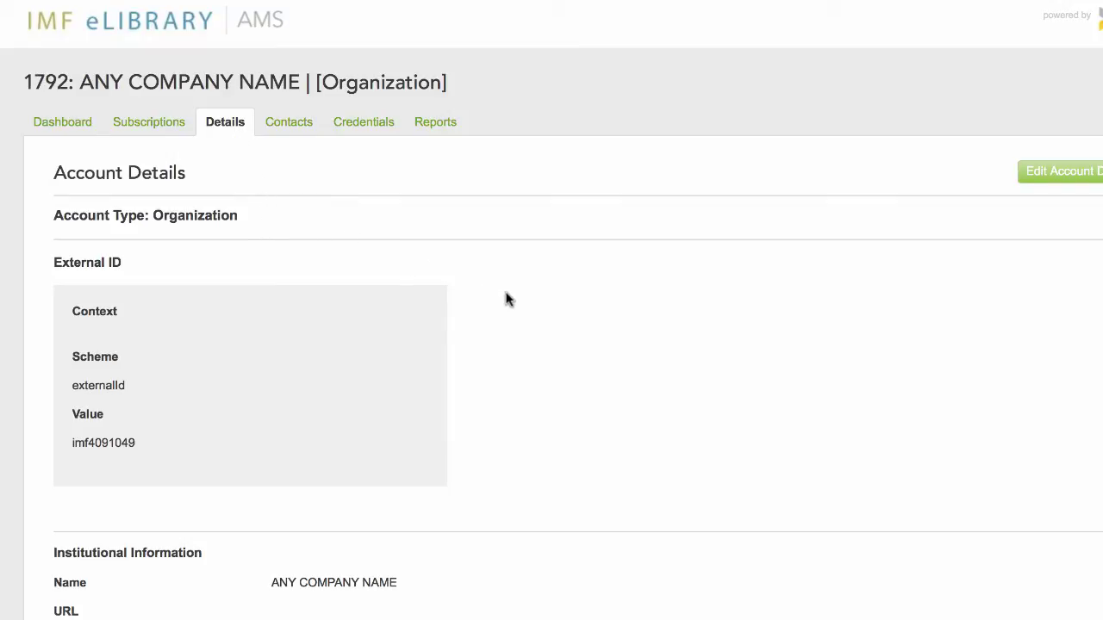
scroll(506, 299, "down", 3)
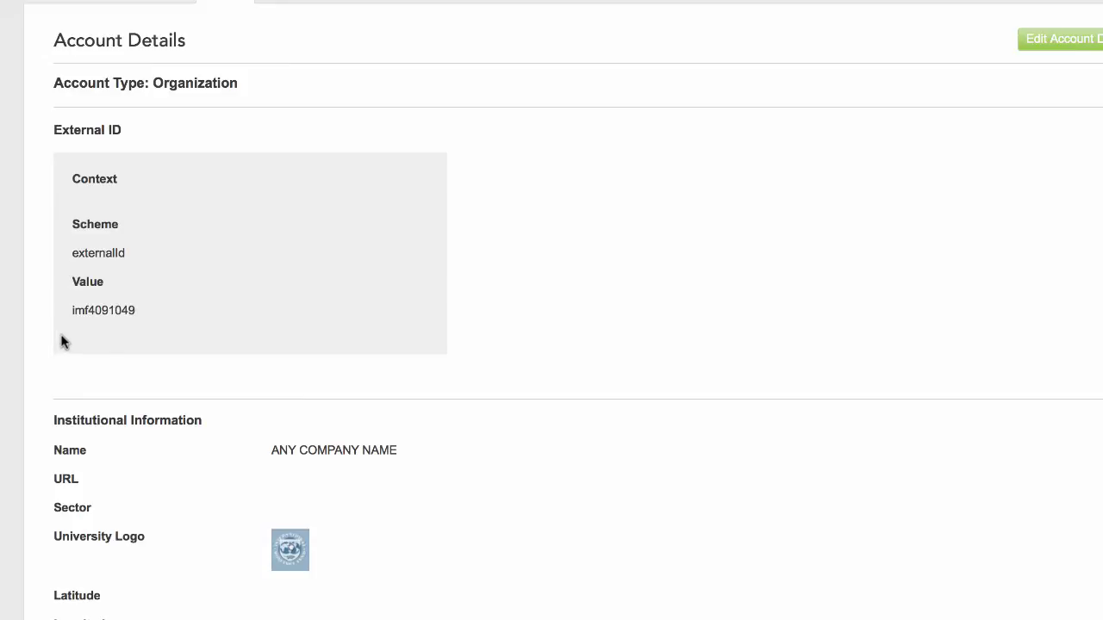
scroll(123, 456, "down", 1)
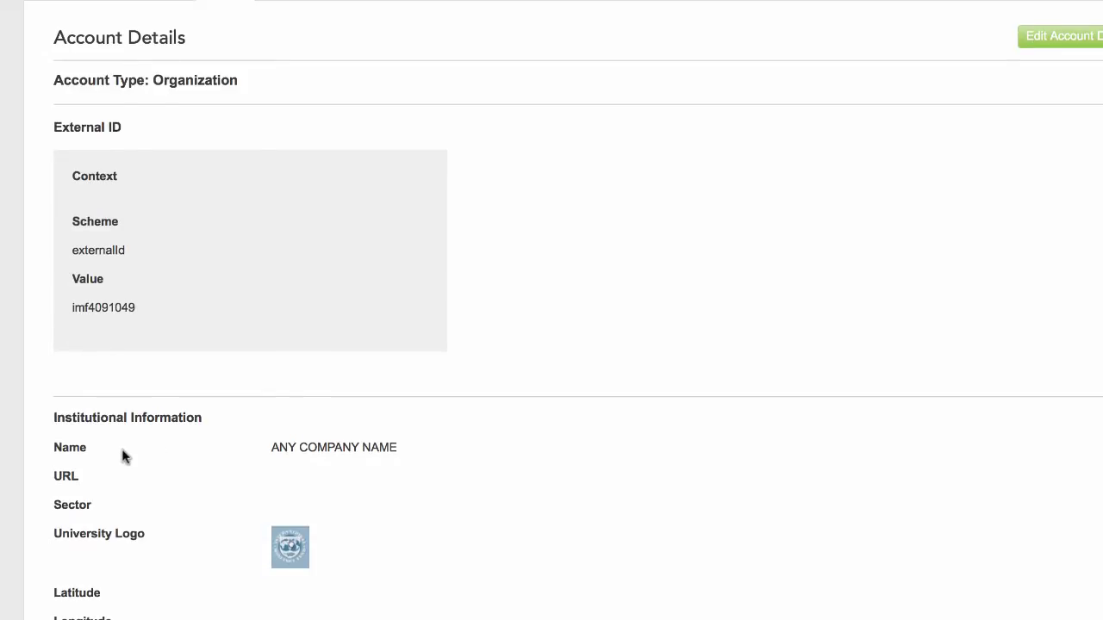
scroll(123, 457, "down", 3)
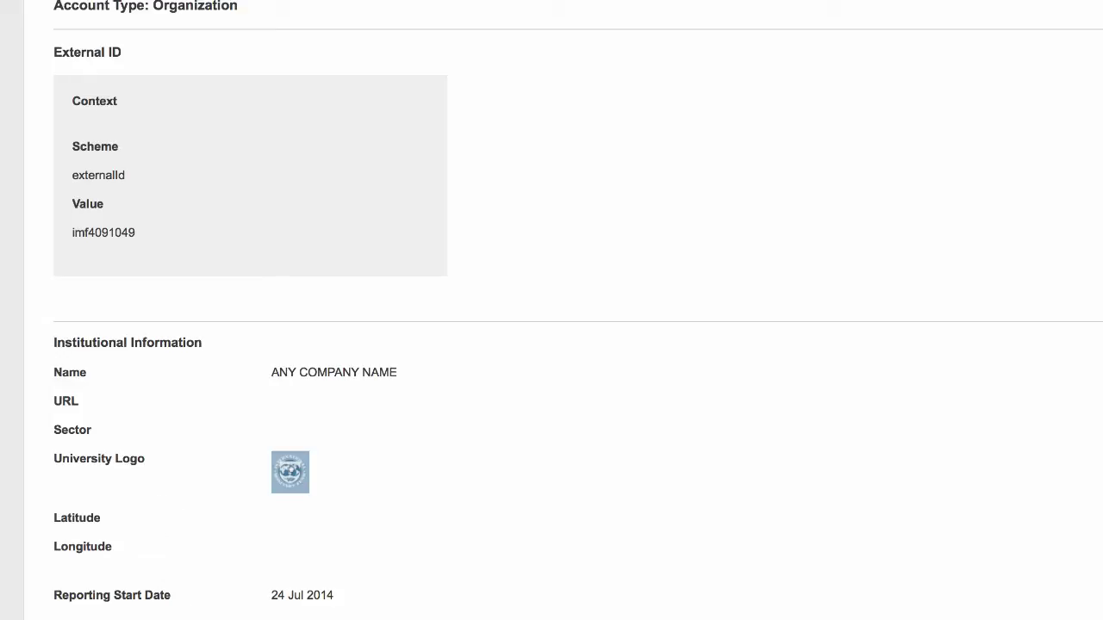
scroll(551, 310, "down", 4)
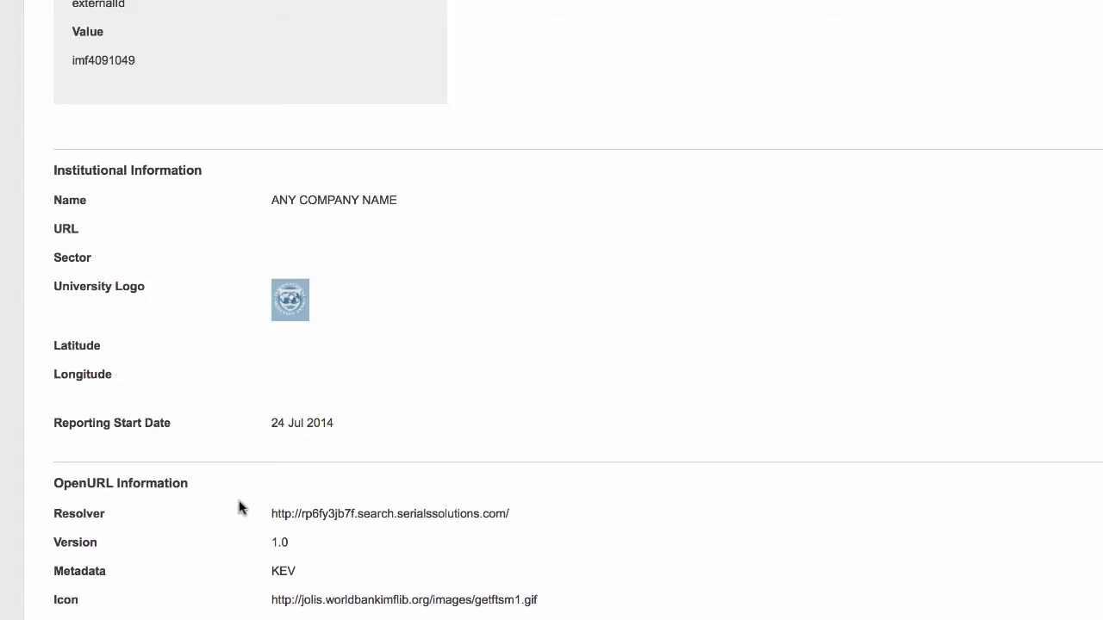
scroll(699, 406, "up", 5)
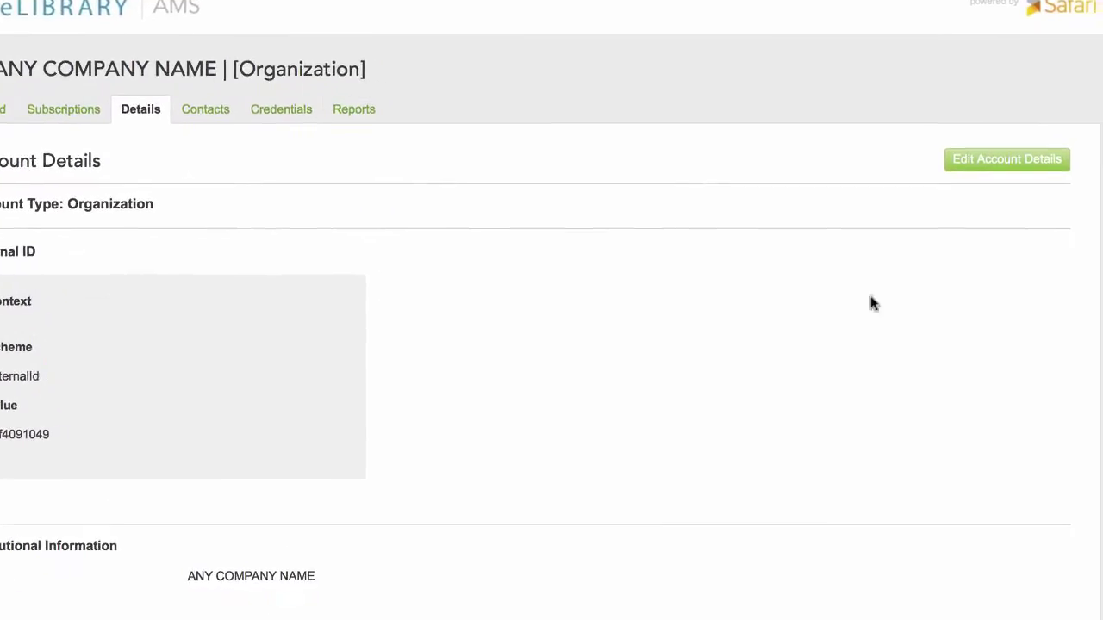
Step: Open Edit Account Details for the organization
left_click(1061, 169)
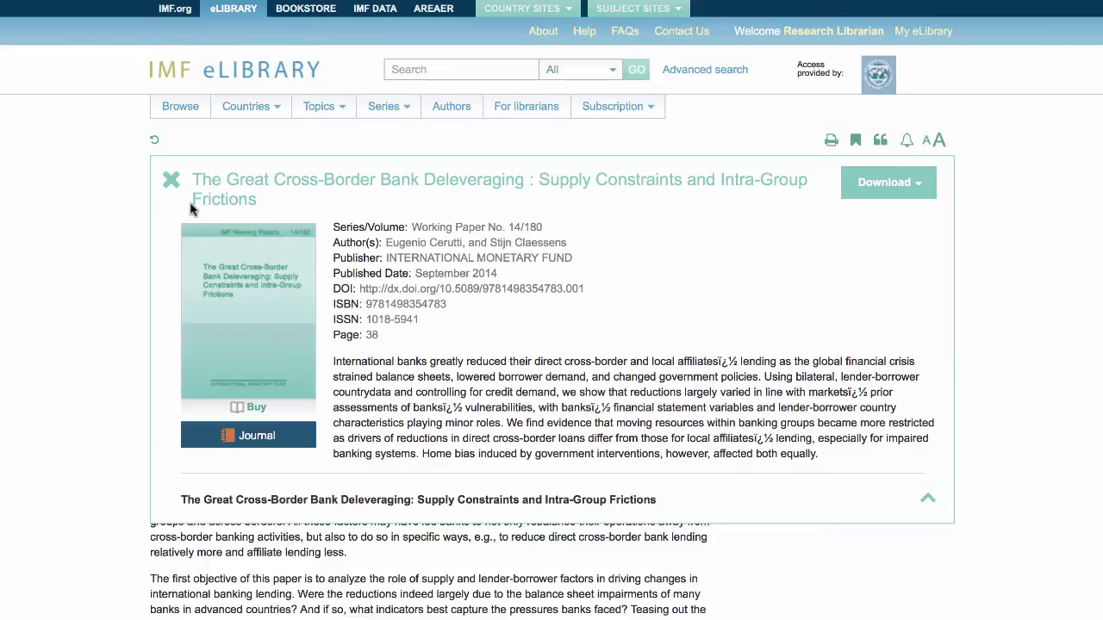
Step: Close the Working Paper 14/180 detail card and go to its References
left_click(171, 181)
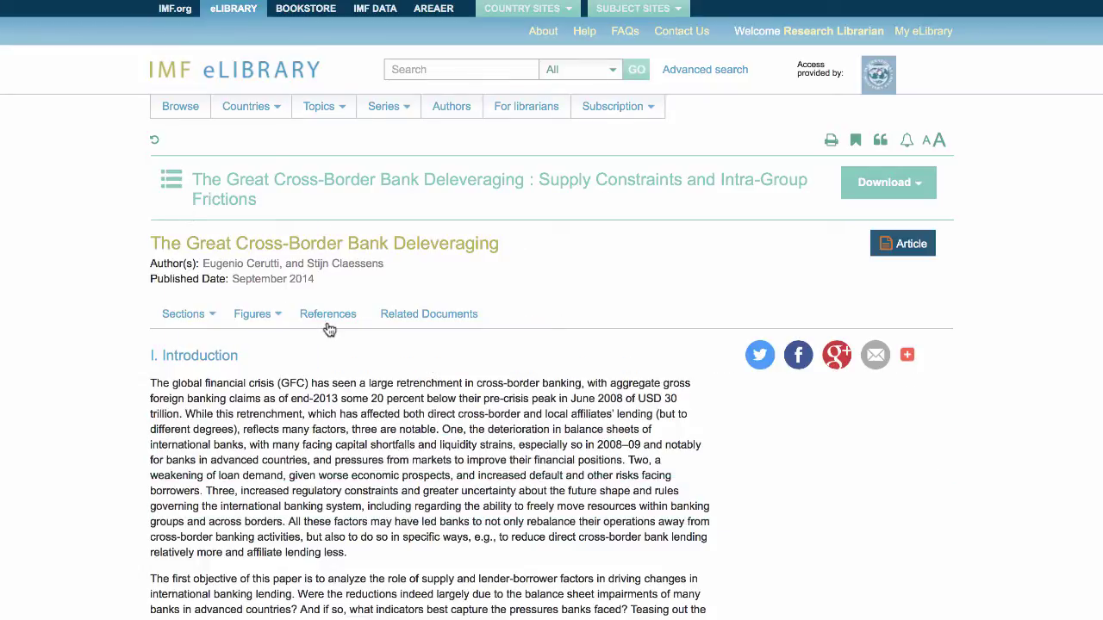
left_click(327, 318)
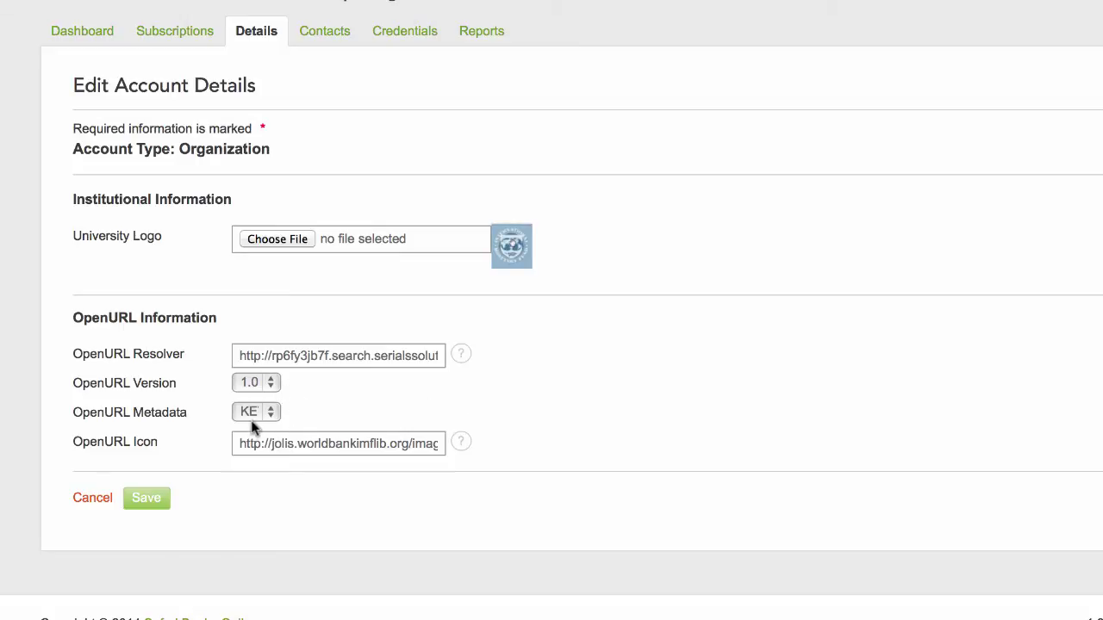
Step: Keep KEV as the OpenURL metadata format and leave the edit form for Account Details
left_click(273, 411)
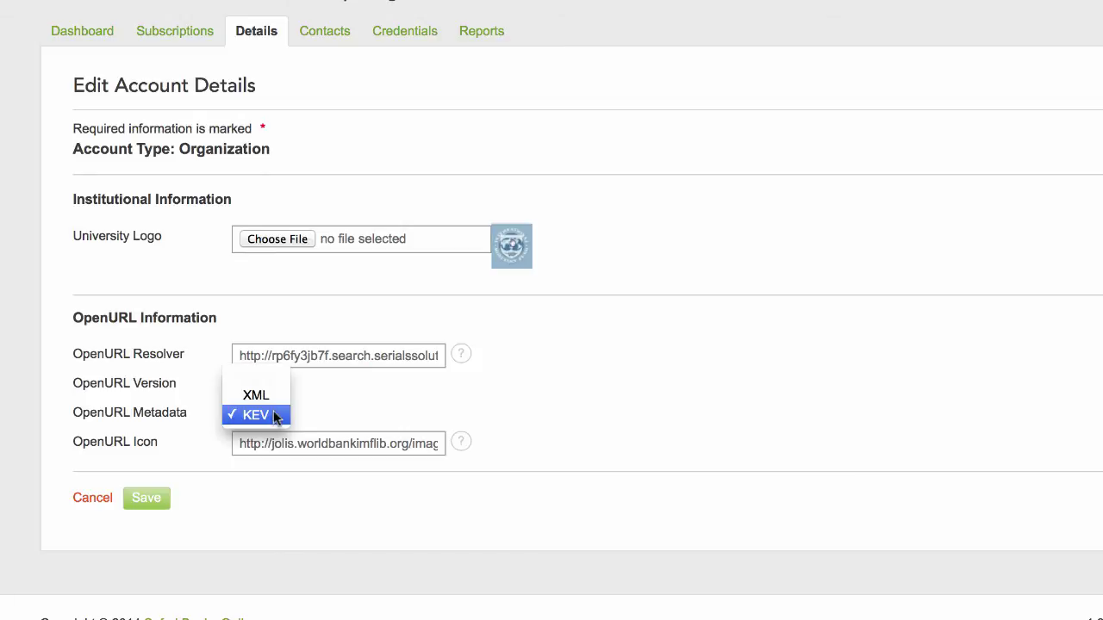
left_click(274, 415)
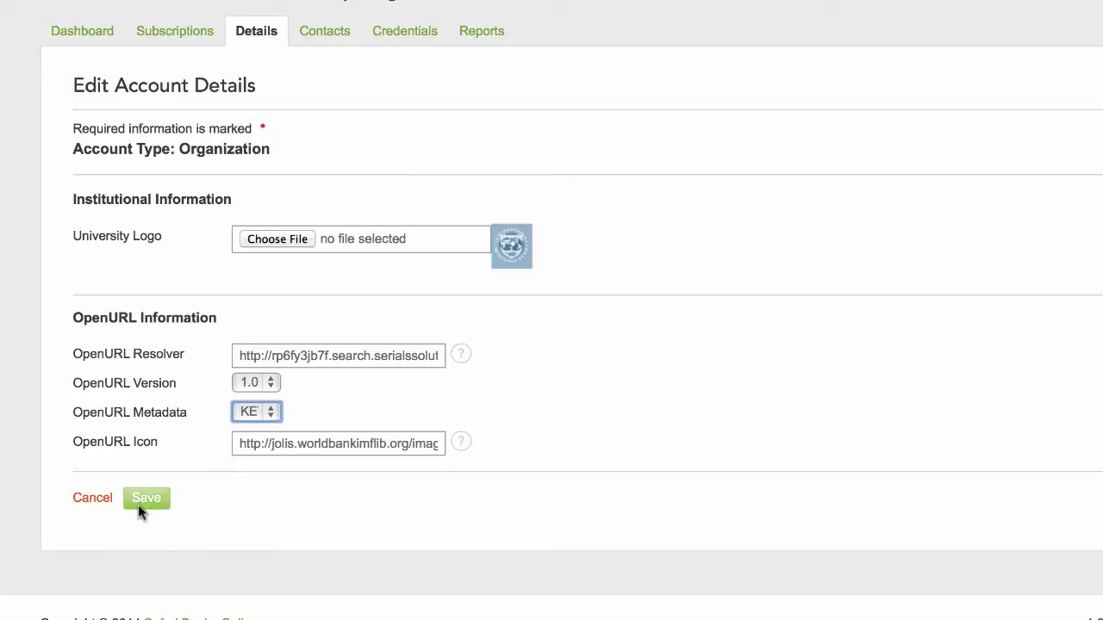
left_click(92, 501)
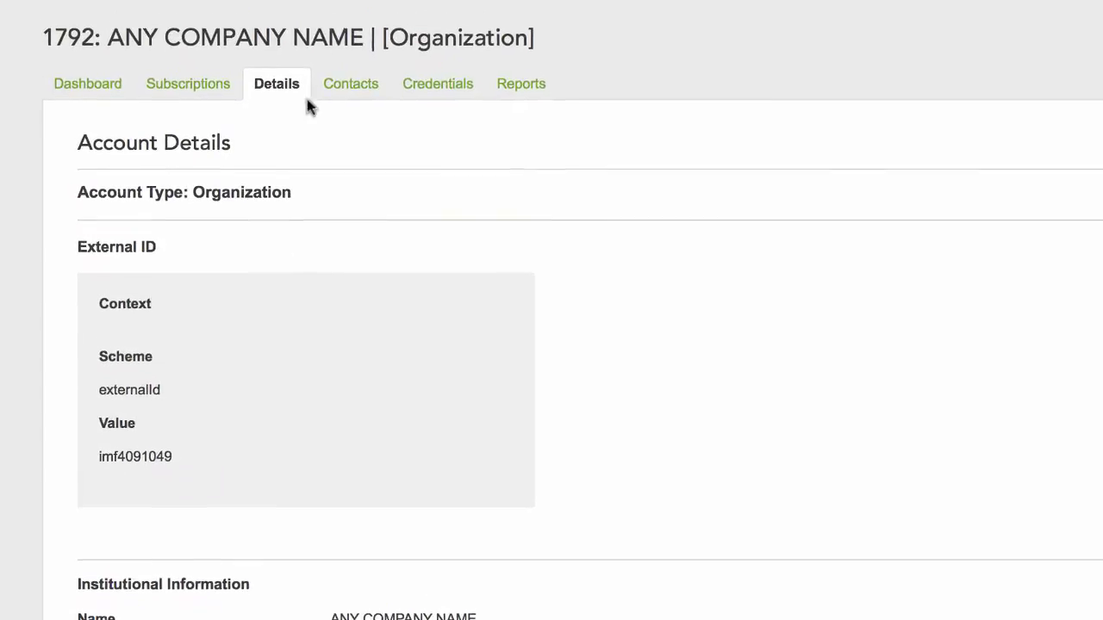
Step: View the primary contact's profile under Contacts, then go back to the Dashboard
left_click(369, 95)
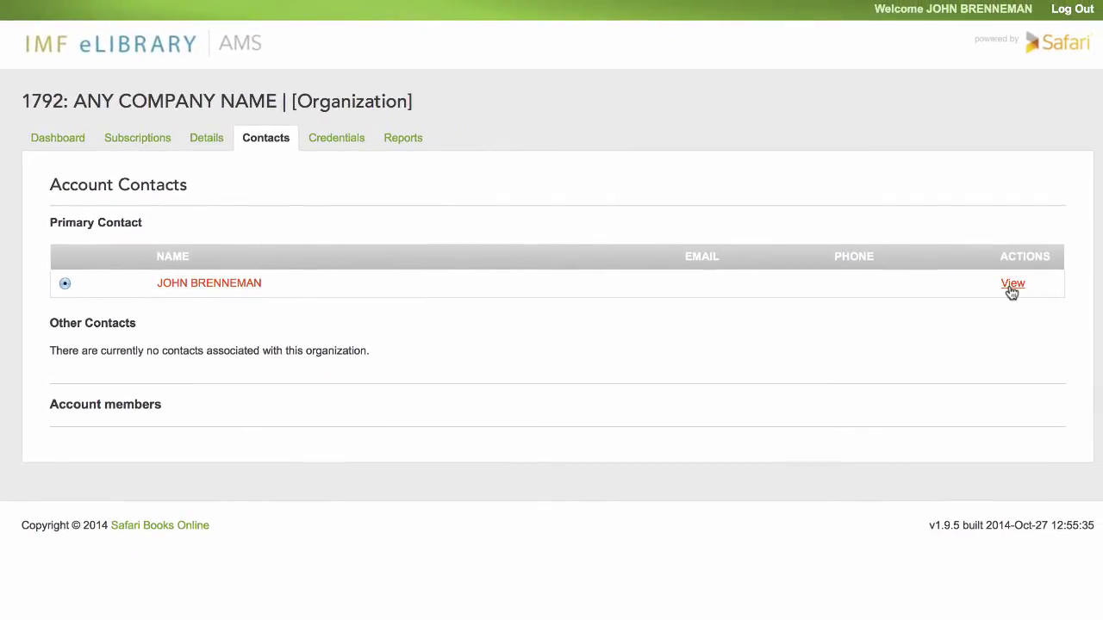
left_click(1013, 284)
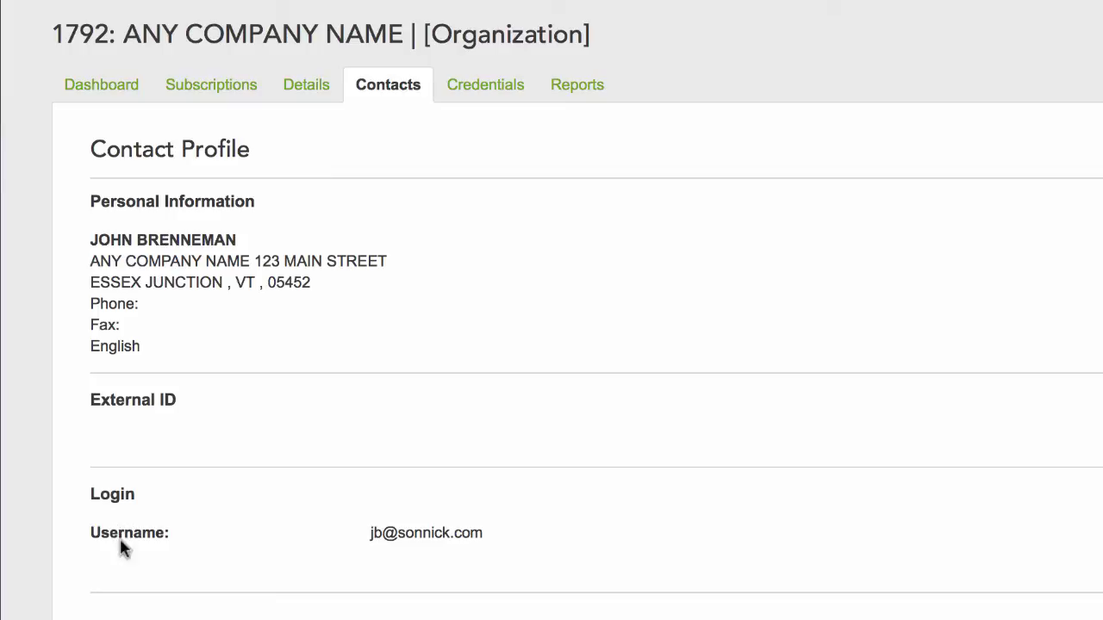
left_click(100, 90)
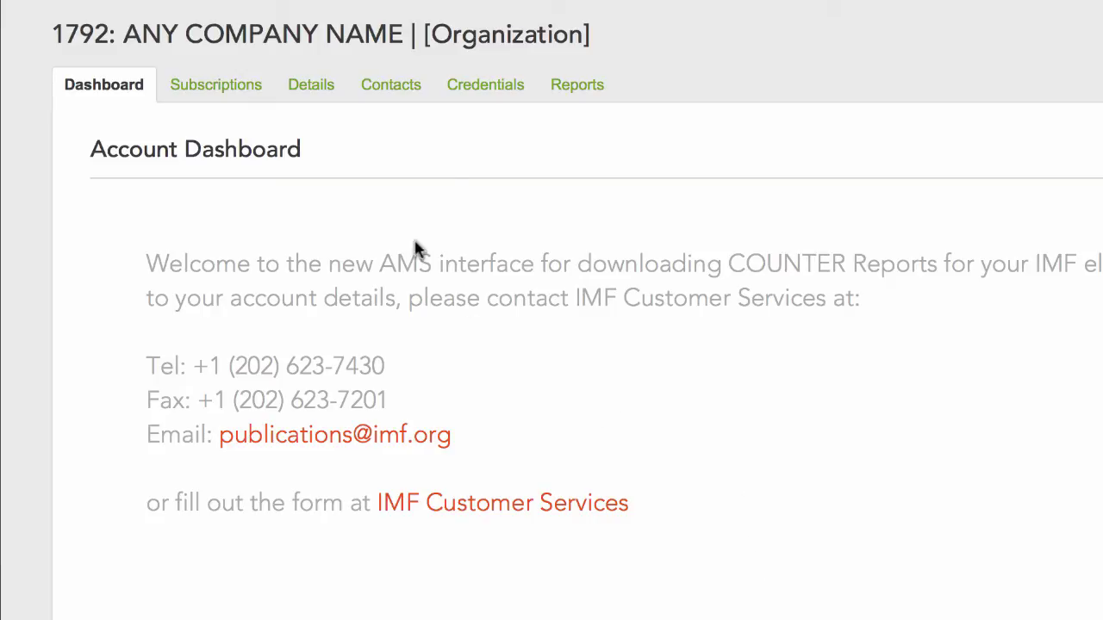
left_click(484, 91)
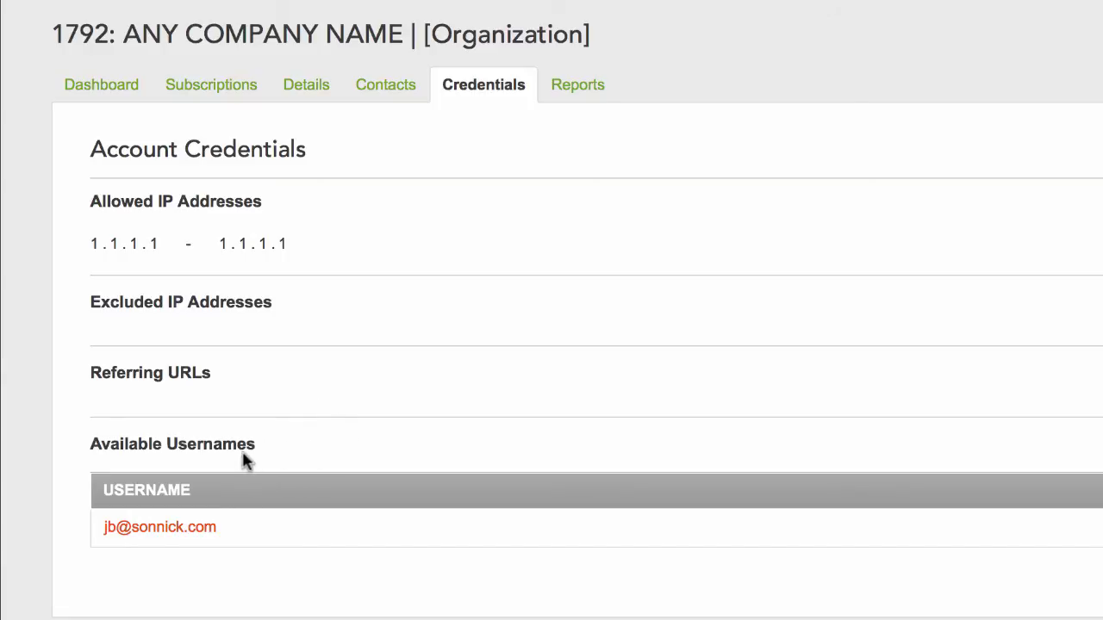
left_click(177, 532)
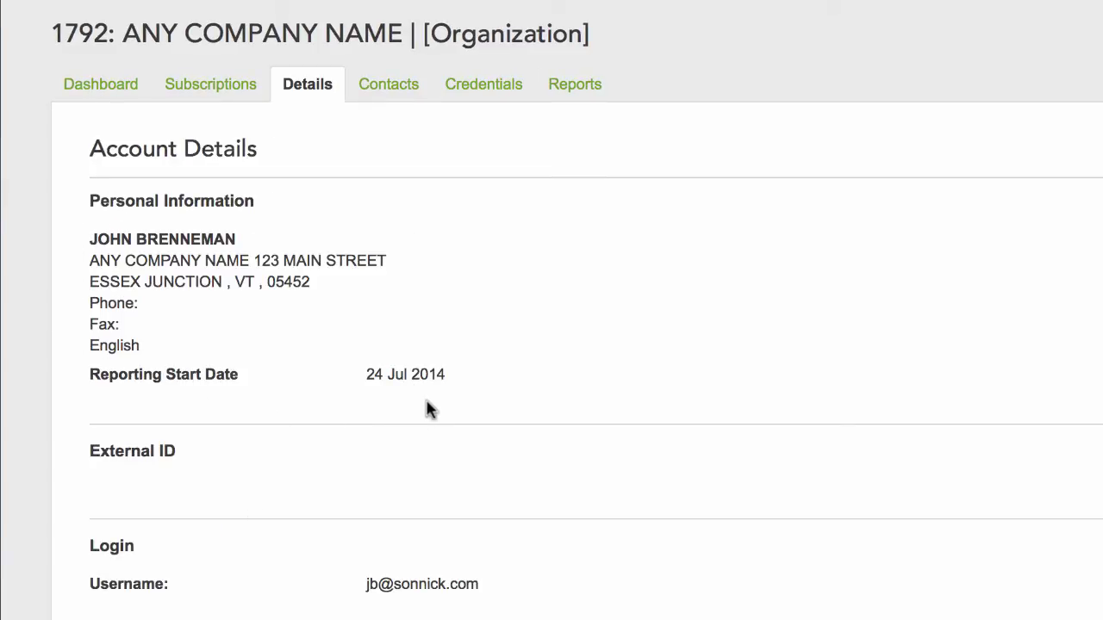
left_click(111, 96)
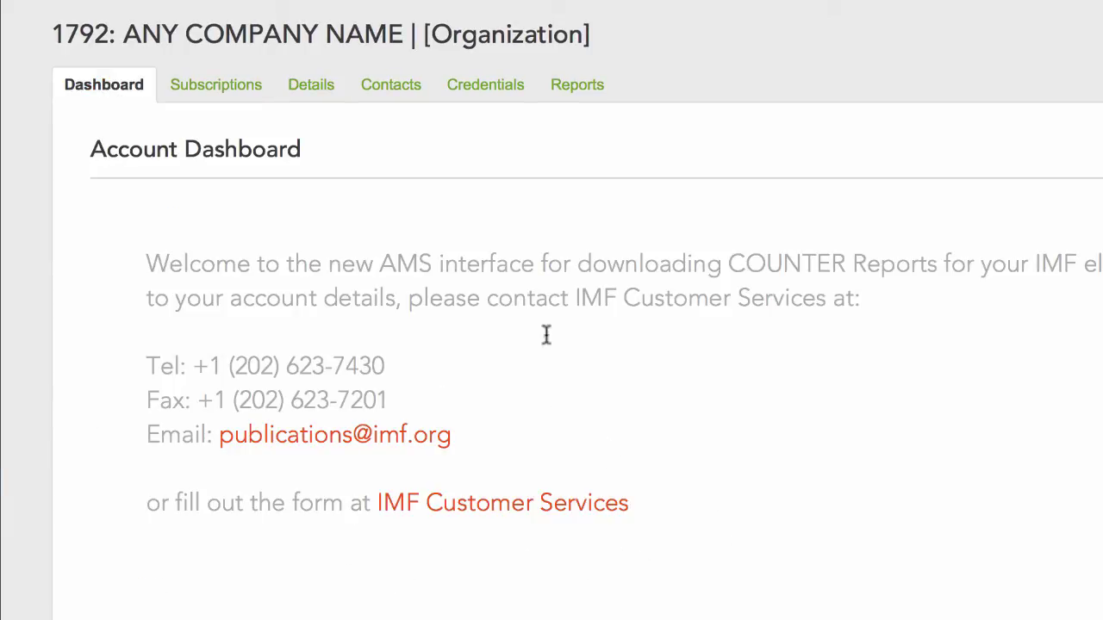
Step: Open Reports and fetch the 2014 COUNTER 4 Database Report 1
left_click(576, 95)
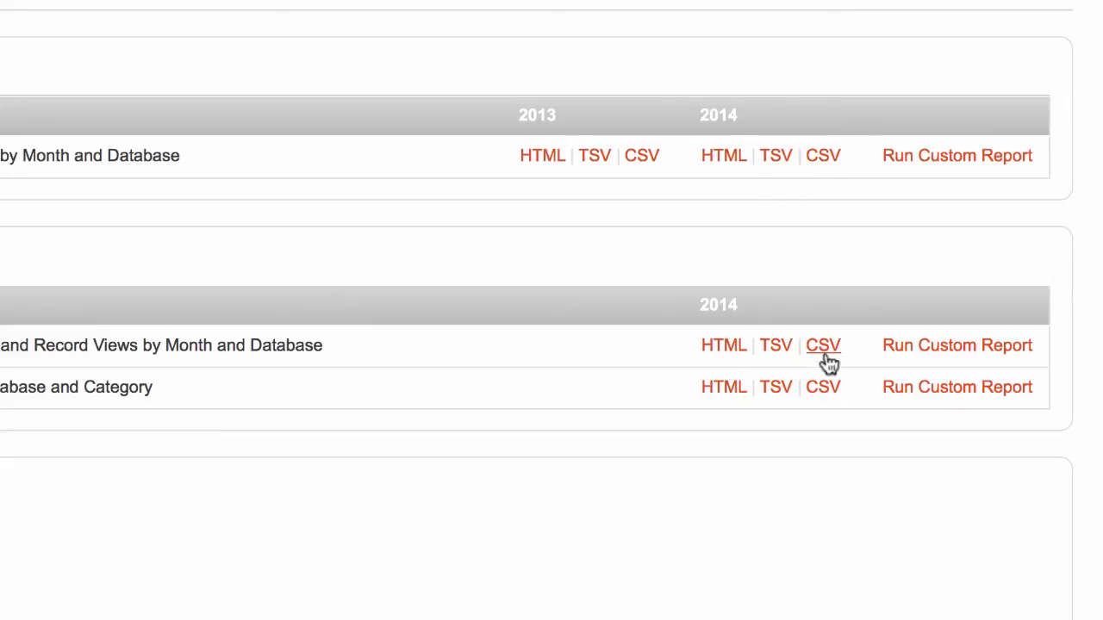
left_click(722, 164)
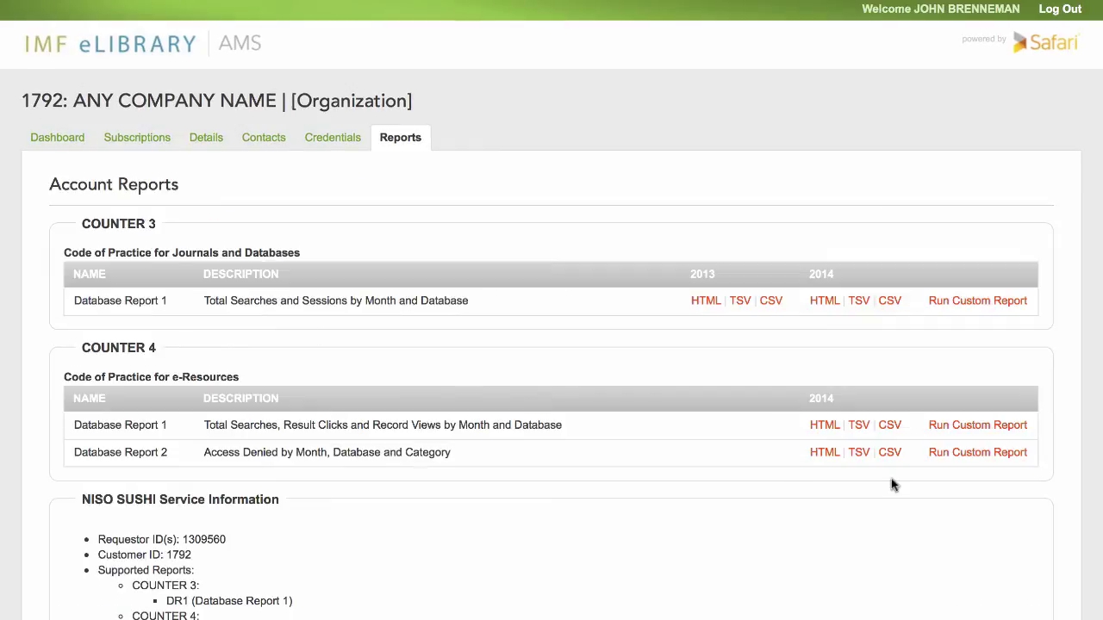
left_click(822, 428)
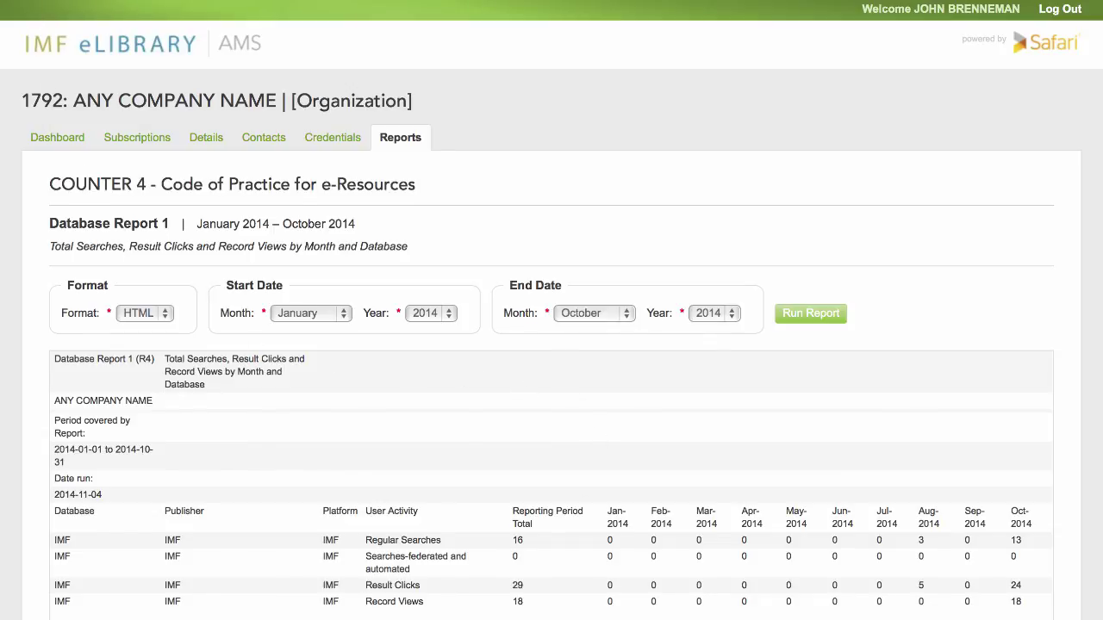
key("alt+Left")
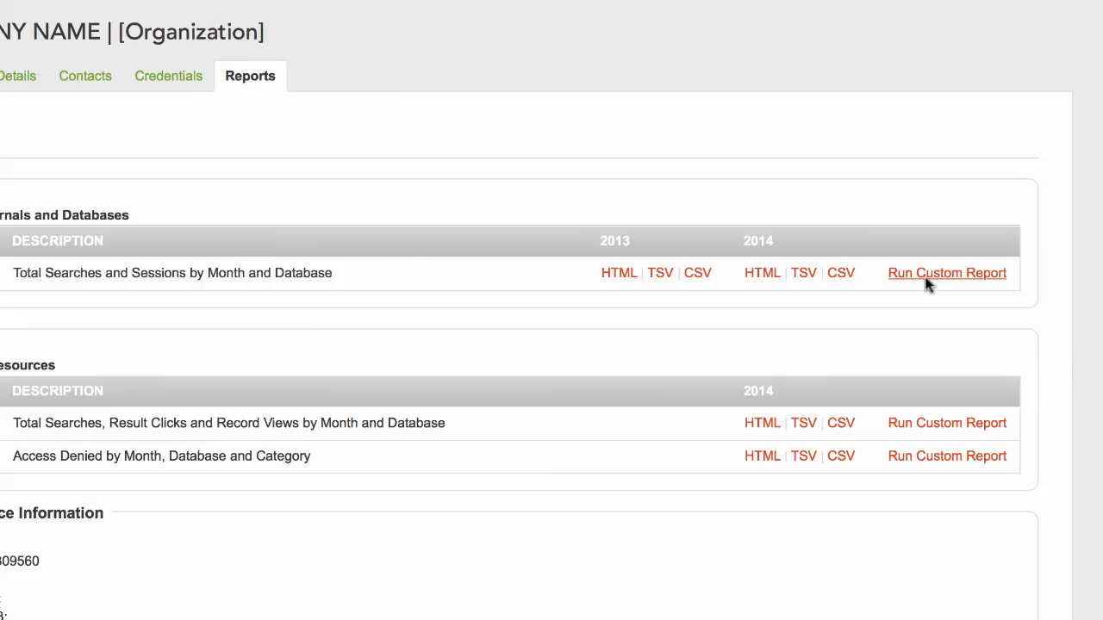
Step: Generate COUNTER 3 Database Report 1 as HTML, starting and ending November 2014
left_click(928, 280)
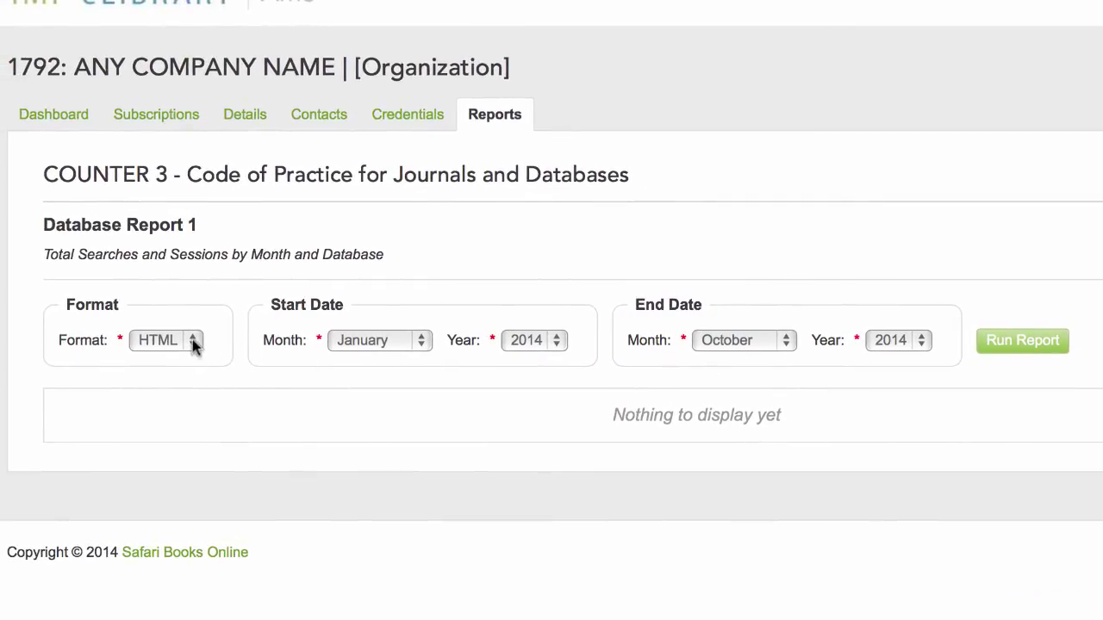
left_click(193, 344)
left_click(173, 346)
left_click(422, 342)
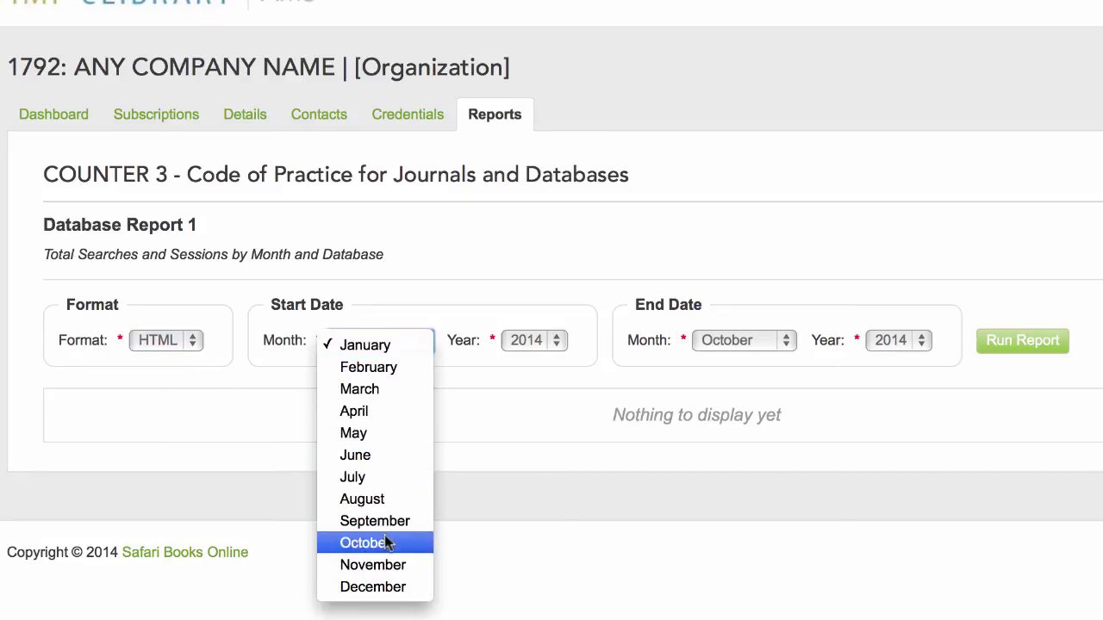
left_click(376, 566)
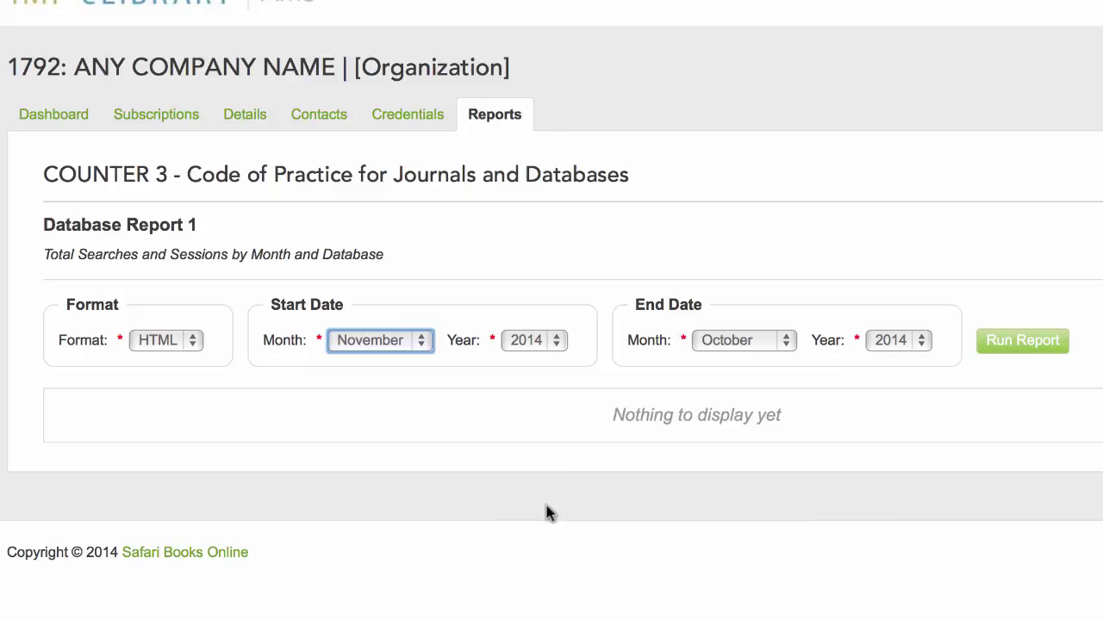
left_click(783, 345)
left_click(773, 371)
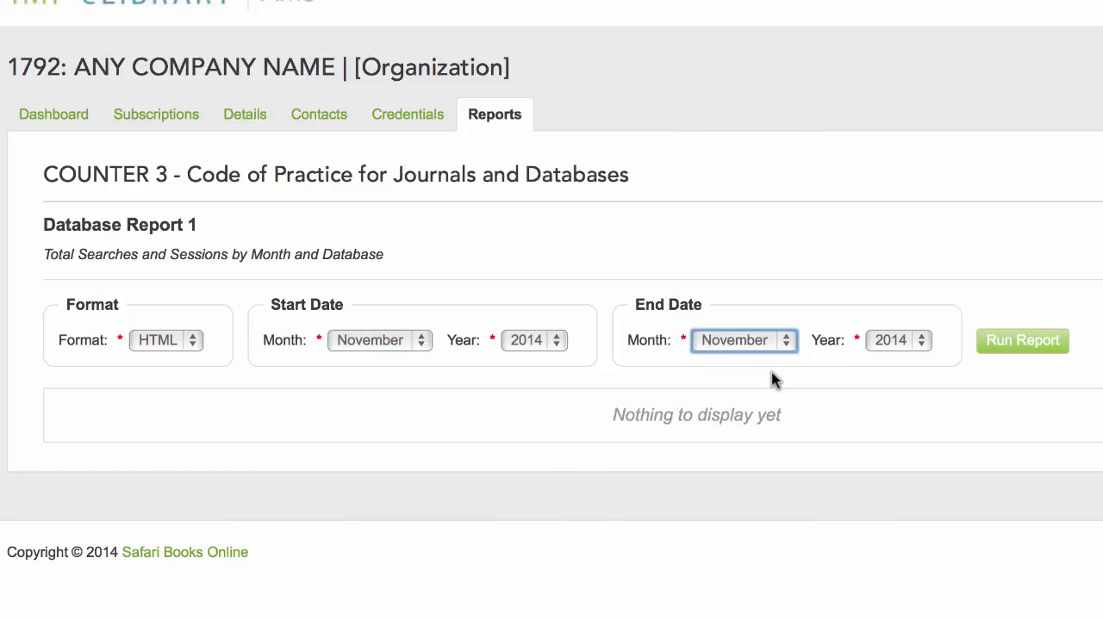
left_click(1004, 345)
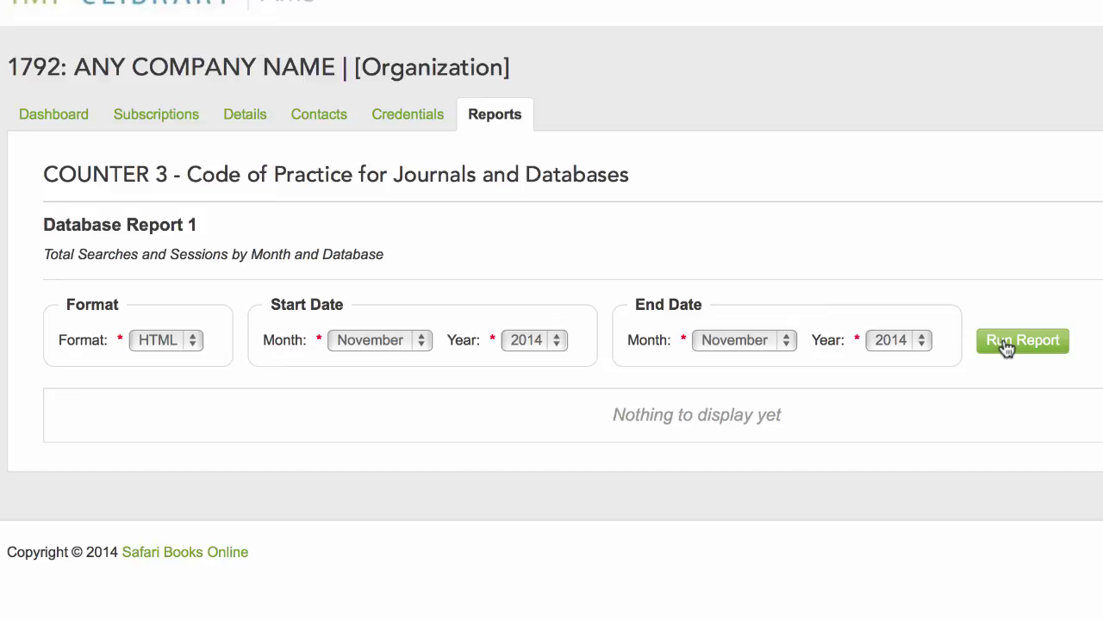
left_click(1007, 343)
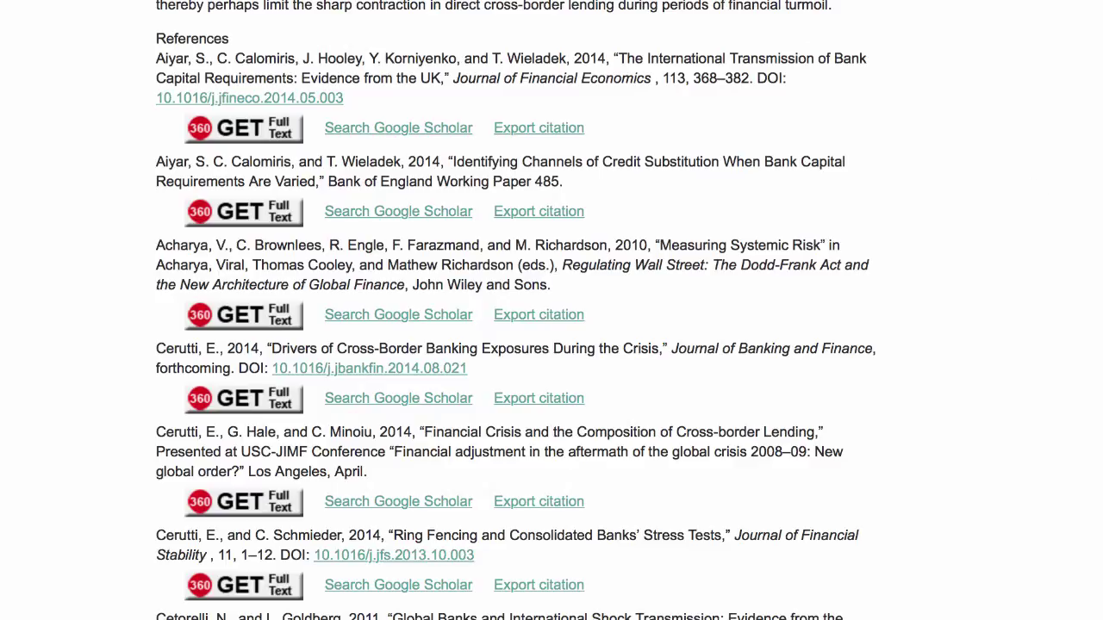
Step: Go back from the article to the eLibrary home page via the eLIBRARY logo
scroll(517, 310, "up", 20)
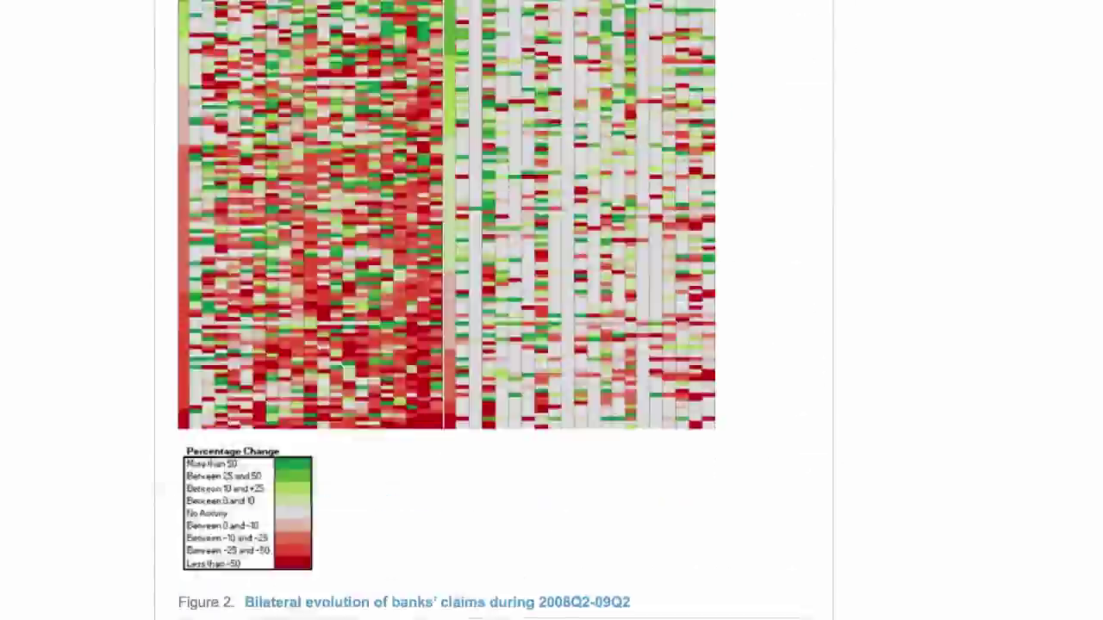
scroll(1031, 66, "up", 10)
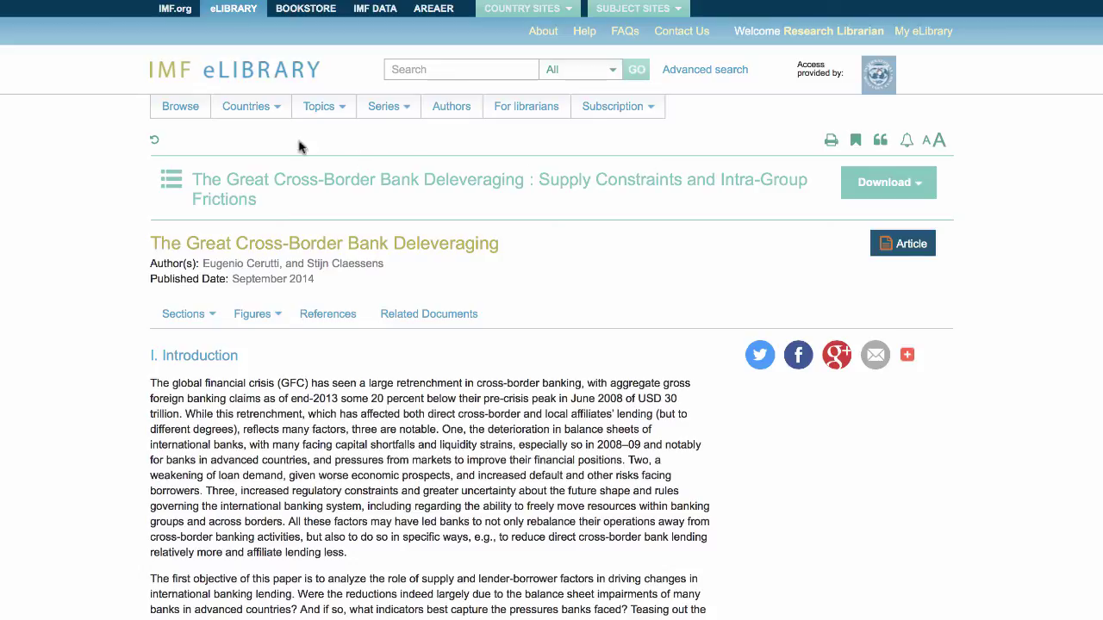
left_click(220, 78)
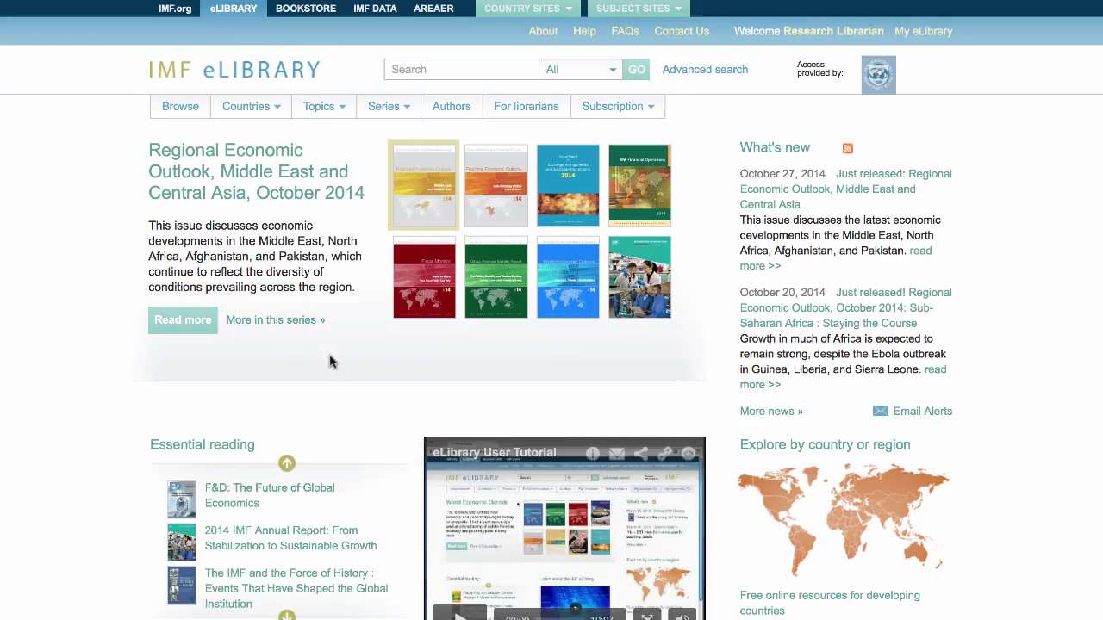